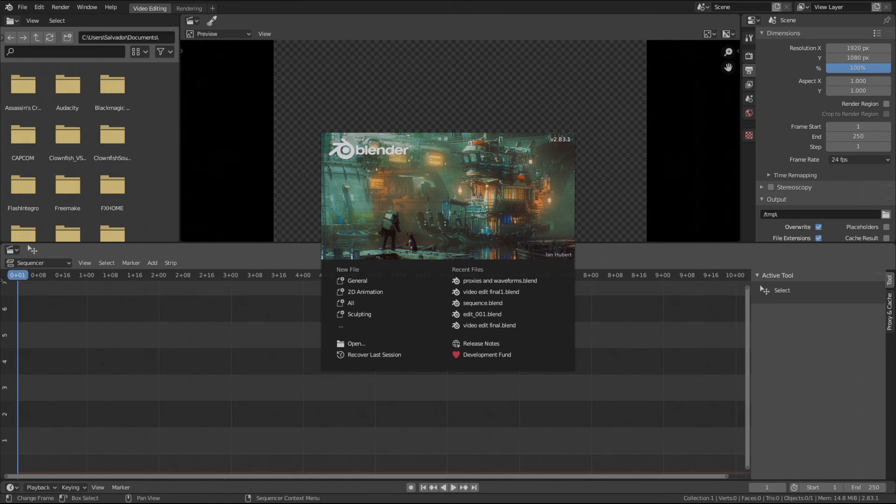
- Add 171124_C1_HD_012.mp4 from the Footage folder to the sequencer, starting at frame 1
drag(330, 72, 314, 42)
click(263, 307)
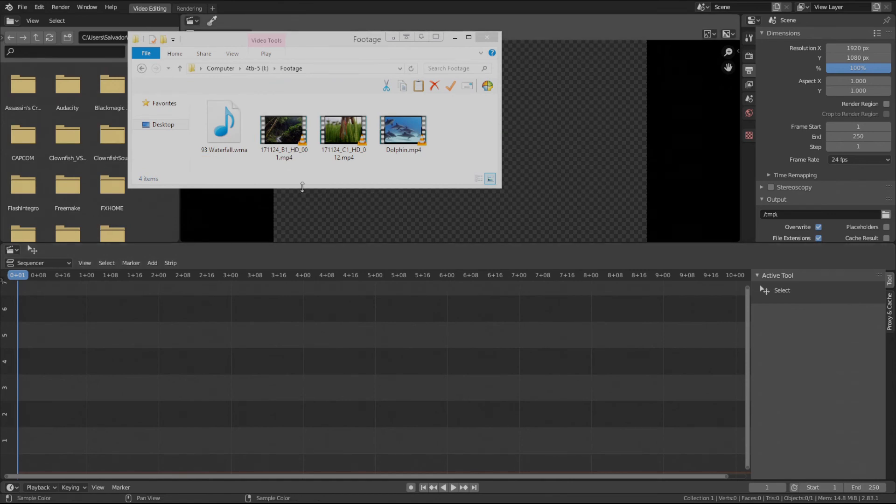
drag(344, 131, 99, 357)
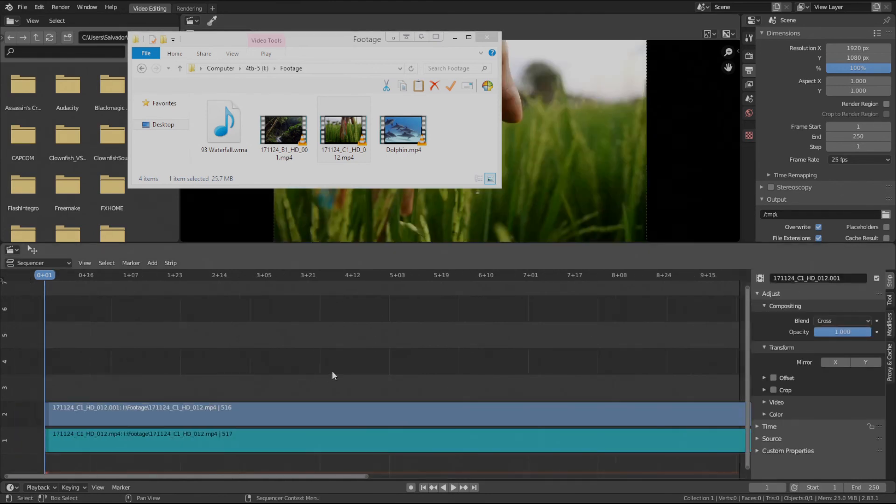
- Compare the full lengths of the clip's video and audio strips, selecting the audio strip
scroll(346, 371, down, 9)
middle_drag(416, 369, 222, 356)
scroll(424, 364, down, 5)
middle_drag(437, 365, 374, 365)
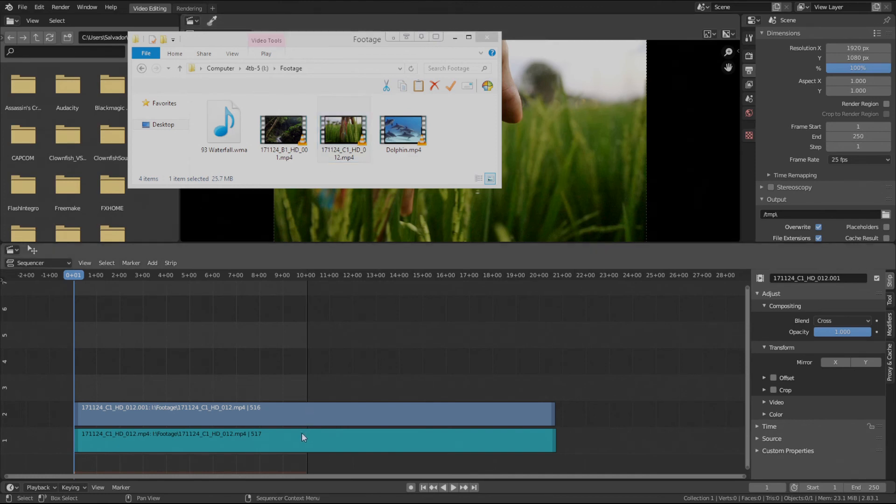
scroll(302, 434, up, 2)
scroll(371, 425, up, 3)
middle_drag(420, 411, 381, 377)
scroll(377, 400, down, 2)
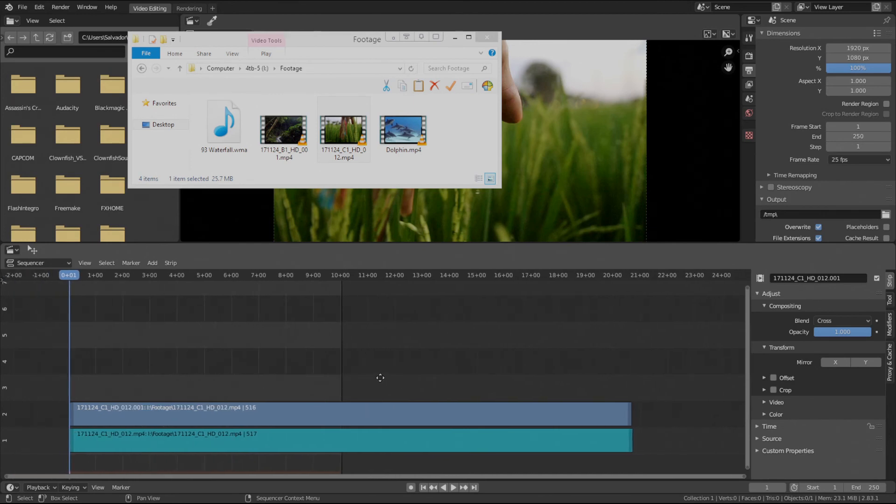
click(270, 443)
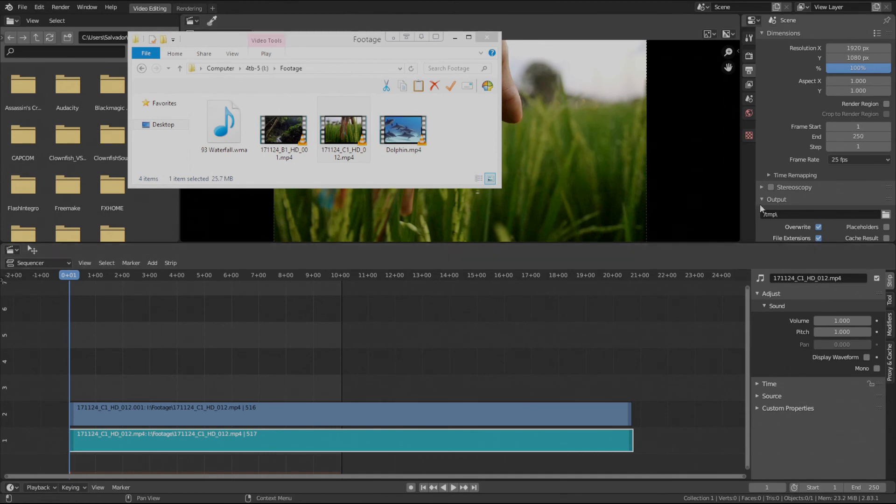
- Try scene frame rates of 24 fps and 30 fps to compare the strip lengths, and return the rate to 25 fps
click(840, 161)
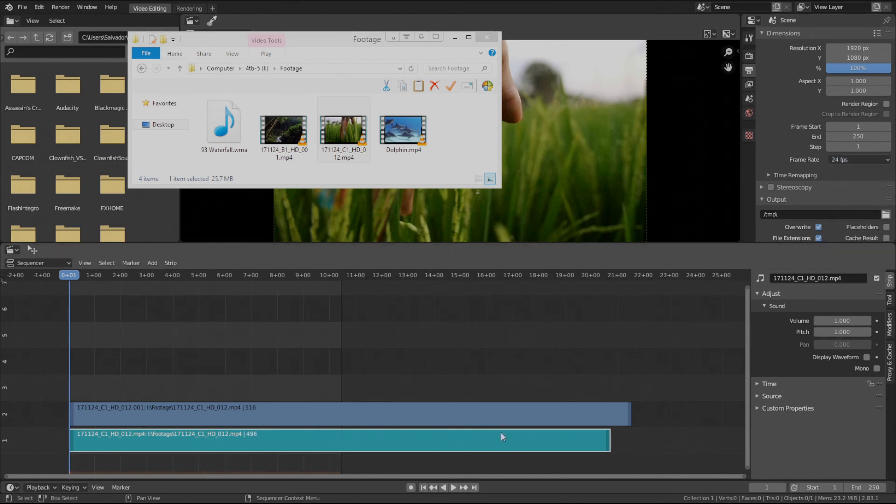
middle_drag(542, 375, 430, 372)
click(866, 161)
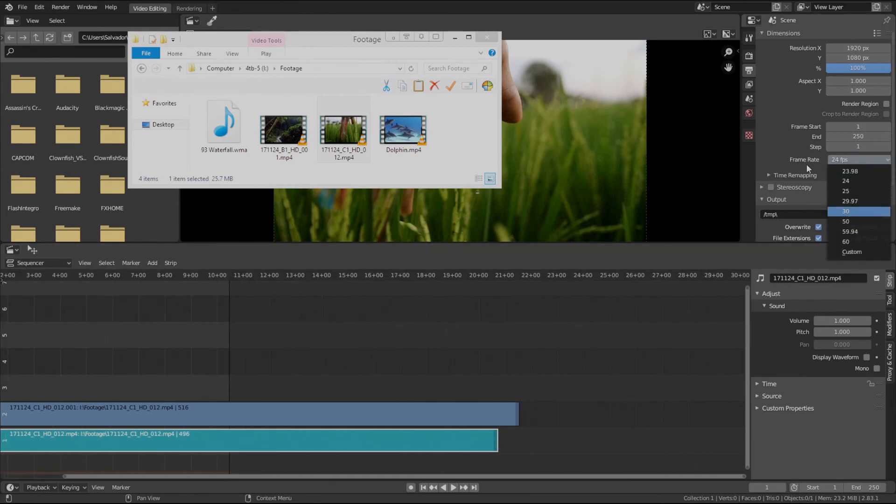
middle_drag(370, 378, 455, 382)
scroll(432, 385, down, 4)
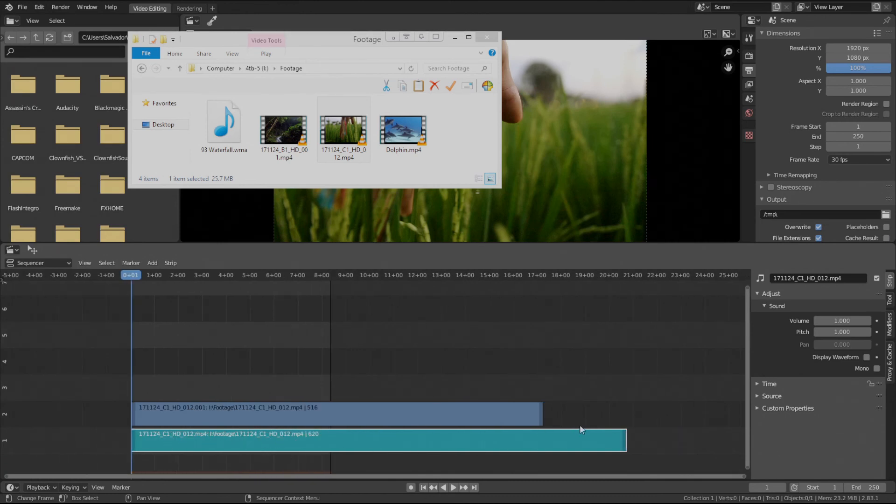
click(866, 160)
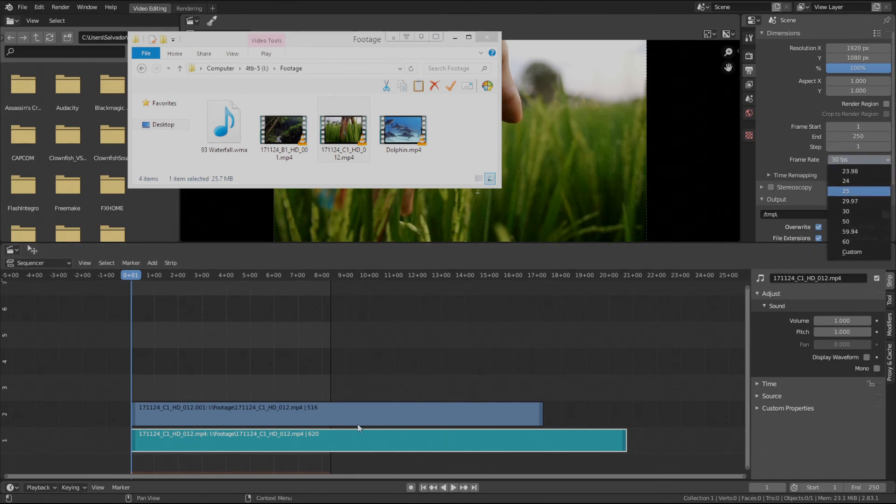
key(Return)
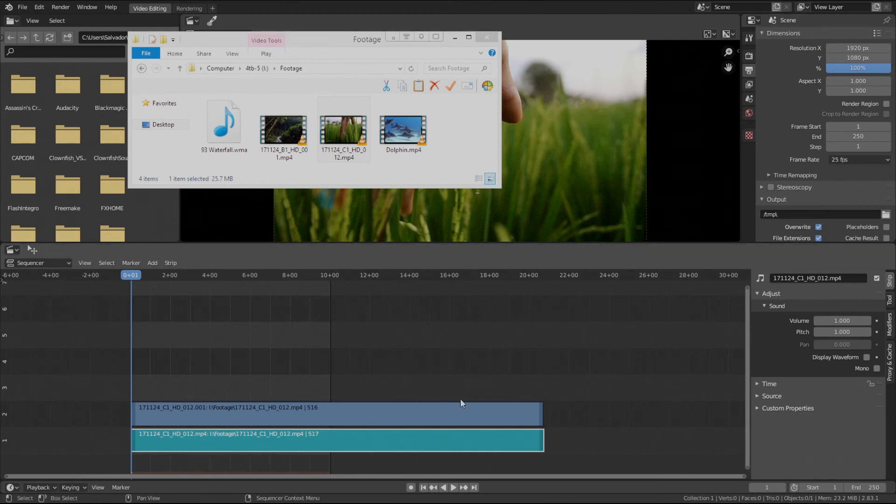
- Delete the audio strip of 171124_C1_HD_012.mp4 from channel 1, keeping its video strip
click(330, 415)
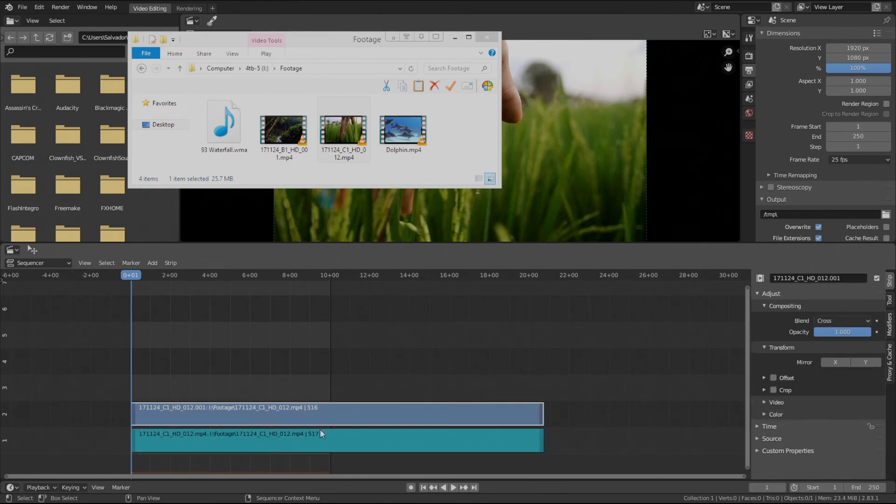
click(318, 436)
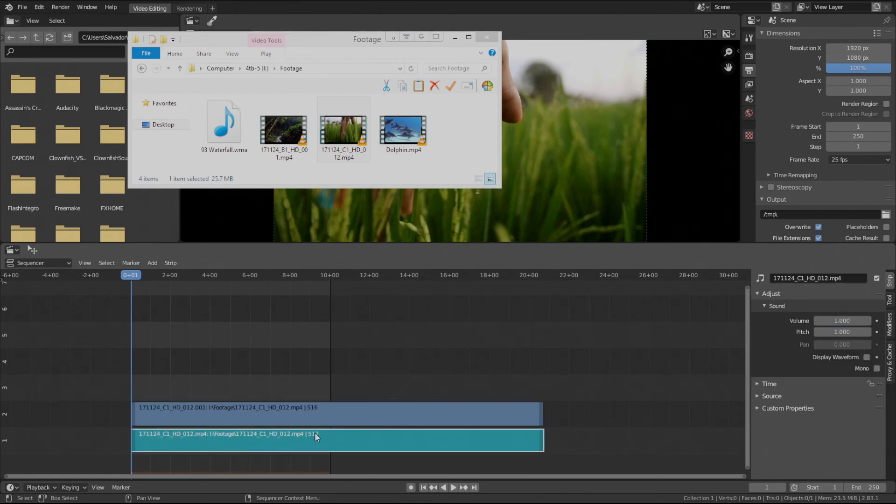
key(x)
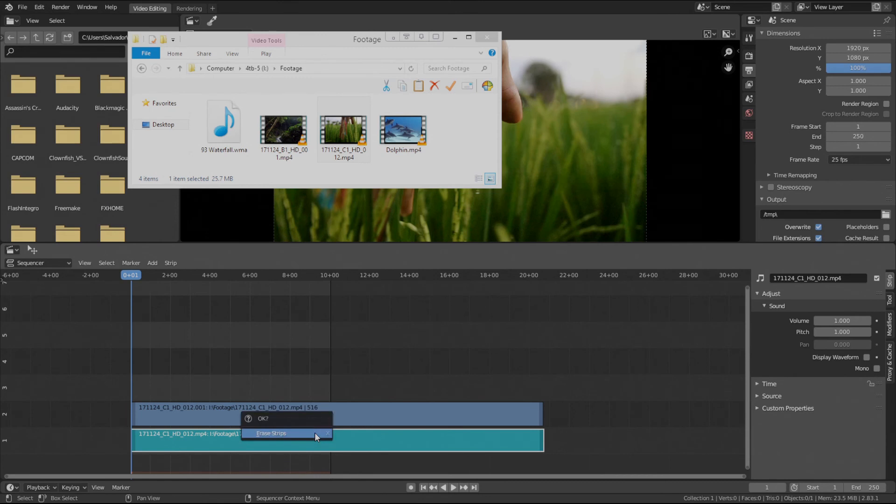
click(315, 433)
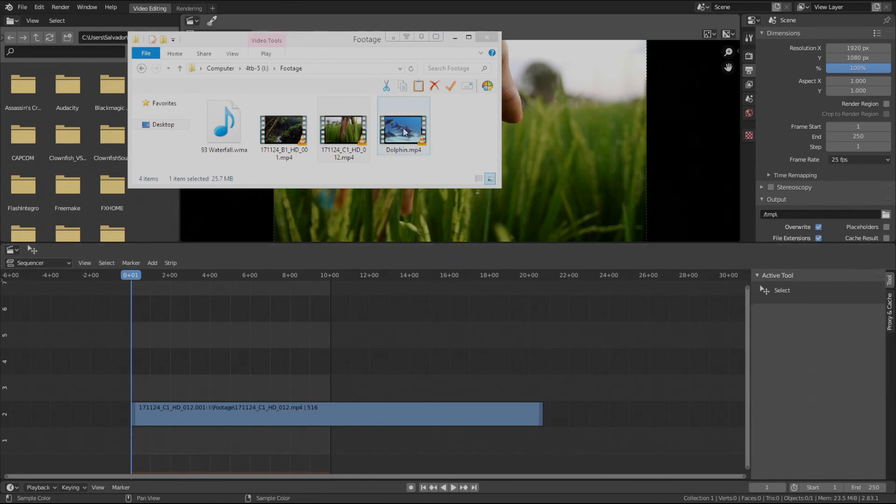
- Add Dolphin.mp4 and 171124_B1_HD_001.mp4 from the Footage folder to the sequencer and delete both of their audio strips
drag(402, 128, 216, 362)
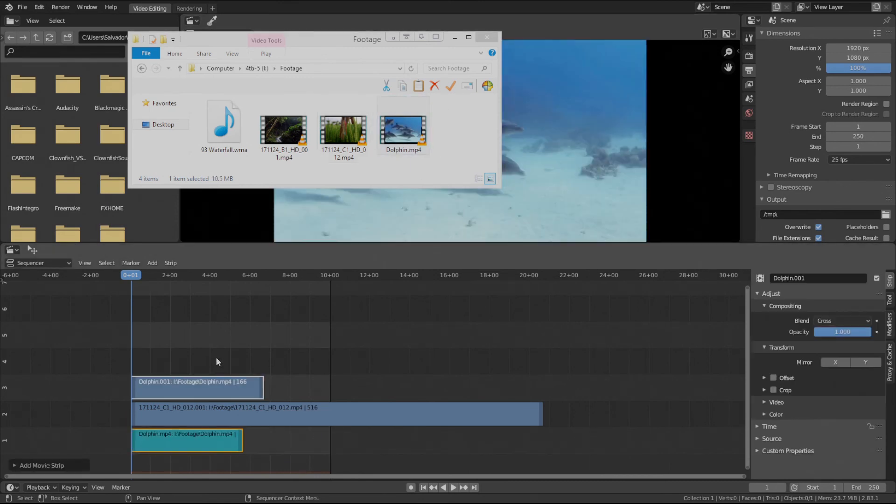
drag(279, 150, 213, 279)
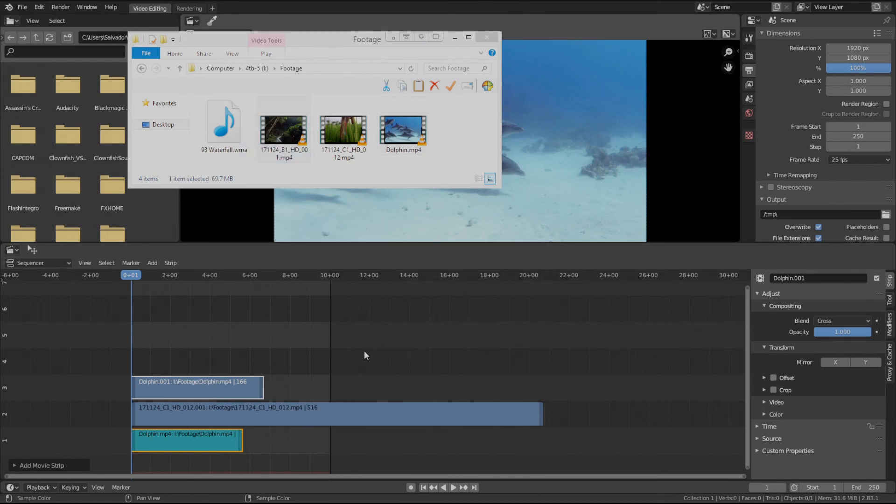
click(332, 341)
shift+click(205, 438)
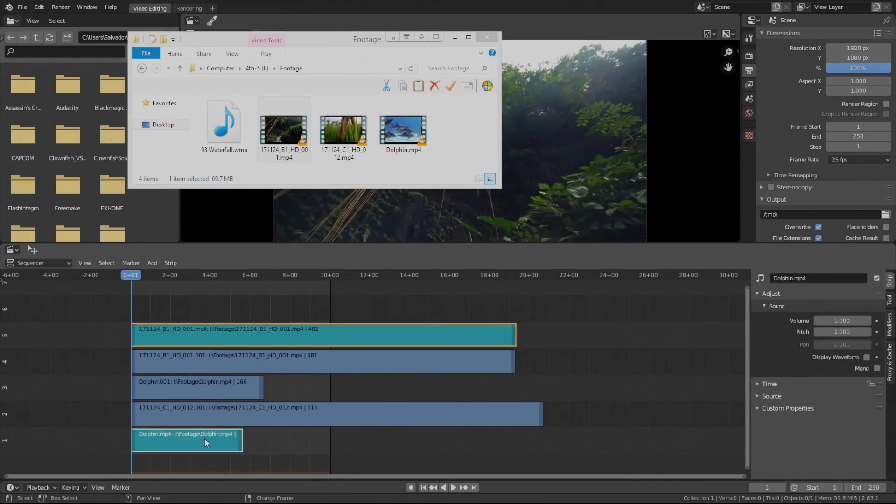
key(x)
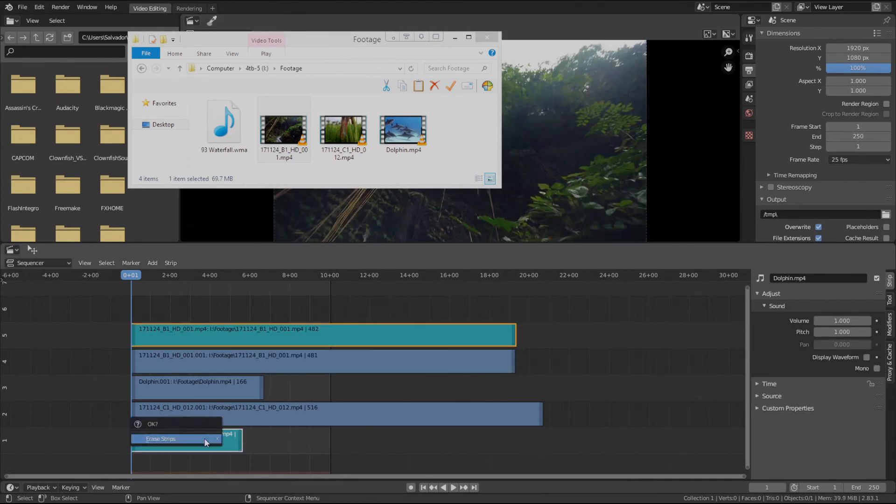
click(204, 438)
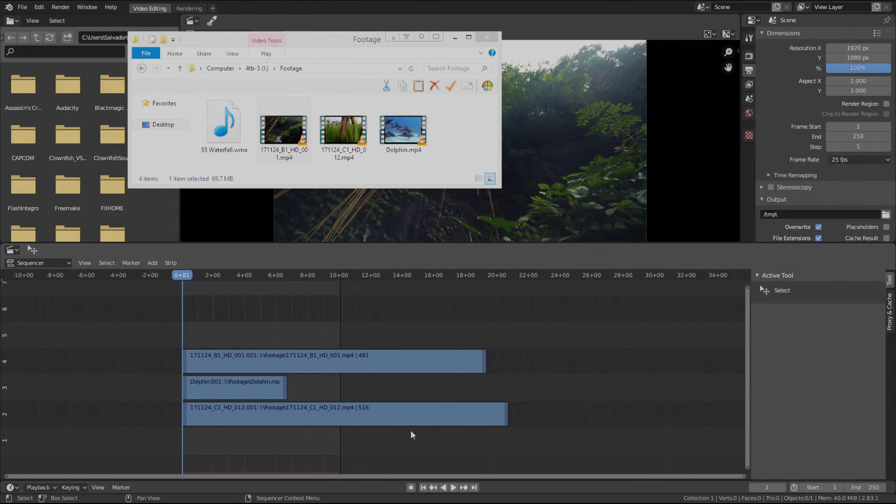
- Add 93 Waterfall.wma from the Footage folder as a sound strip above the video strips, starting at frame 1
scroll(332, 415, down, 3)
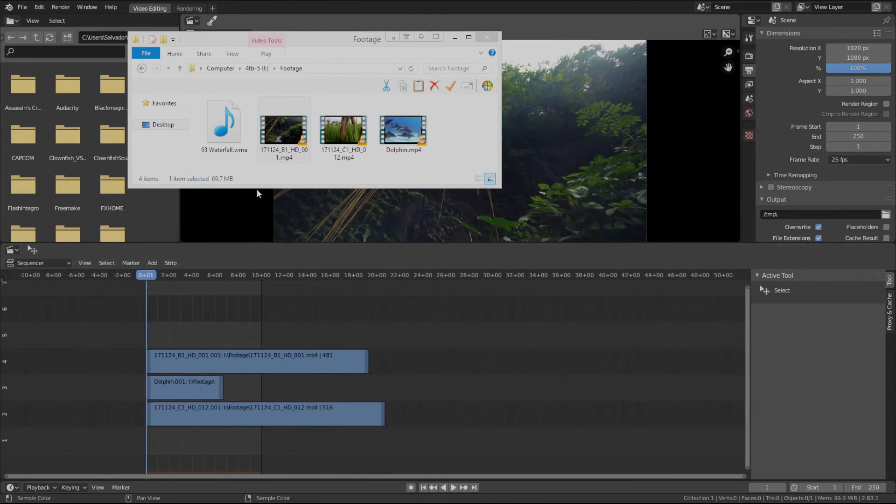
drag(224, 124, 222, 332)
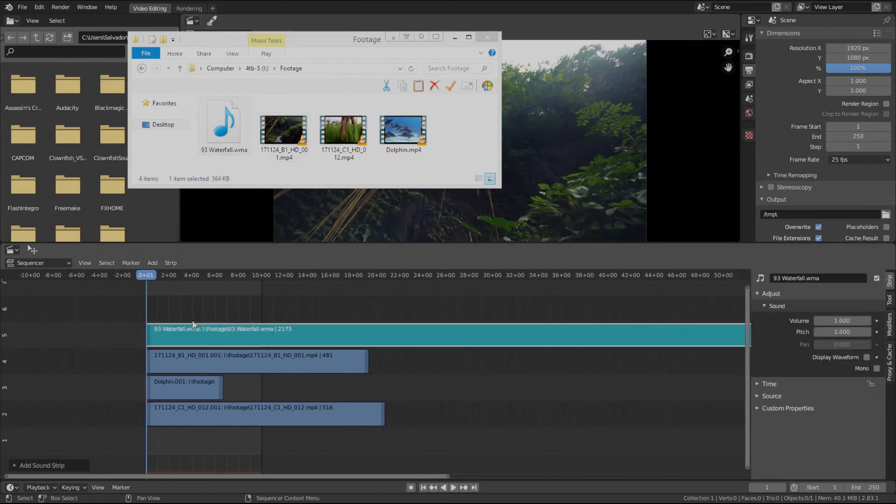
key(Home)
middle_drag(329, 361, 214, 360)
scroll(214, 360, down, 4)
middle_drag(234, 391, 175, 363)
scroll(219, 361, down, 4)
middle_drag(277, 363, 290, 341)
scroll(316, 339, up, 2)
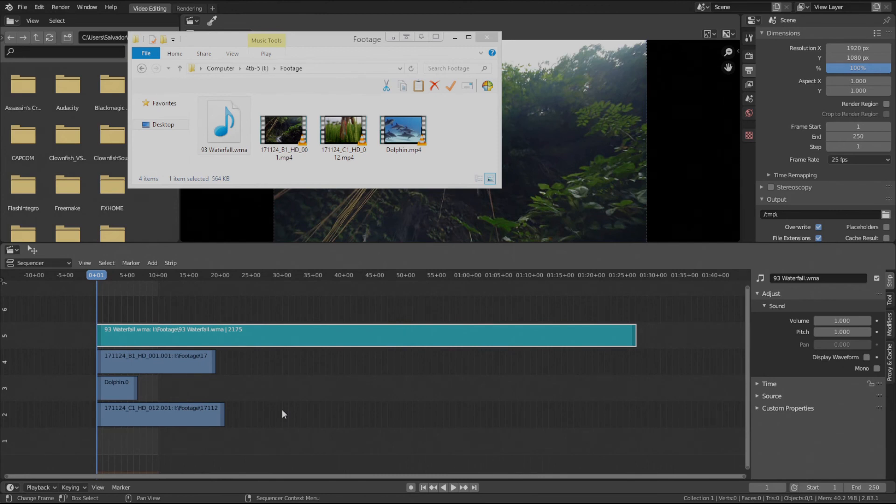
middle_drag(282, 410, 335, 410)
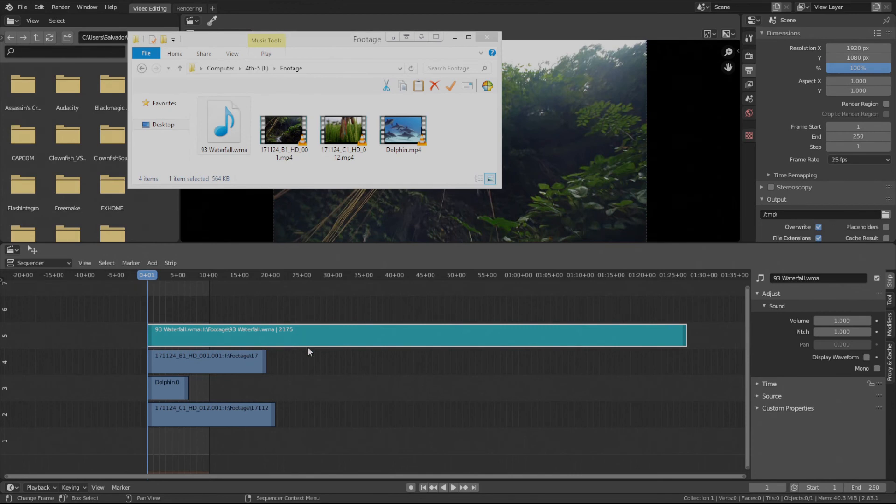
- Mute the 93 Waterfall.wma strip and move it to channel 1, well past the video strips, starting at about frame 1721
key(h)
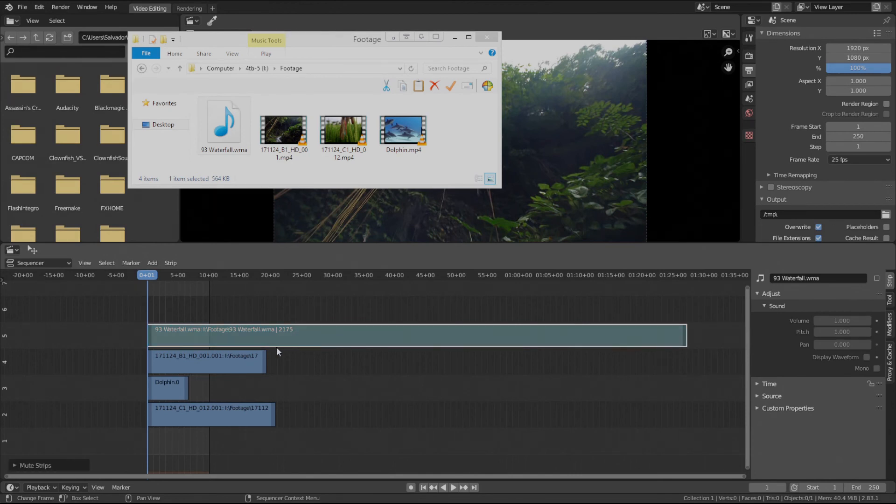
click(278, 335)
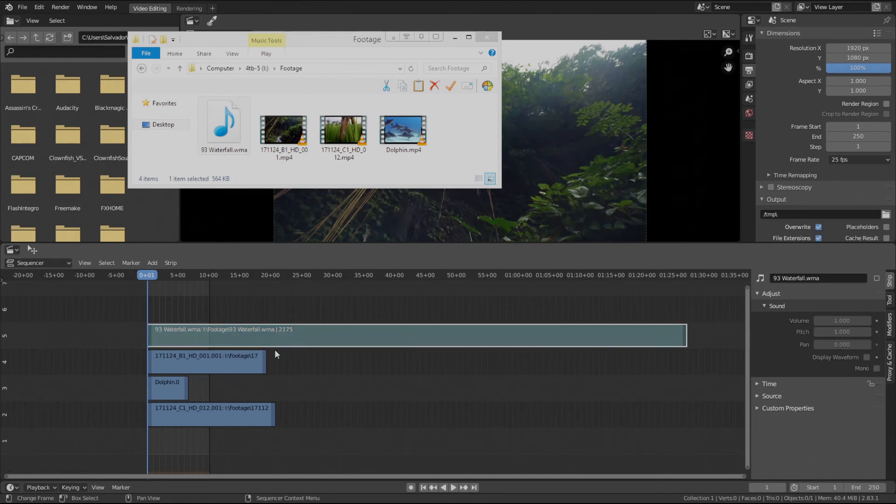
key(g)
click(593, 425)
scroll(489, 414, down, 1)
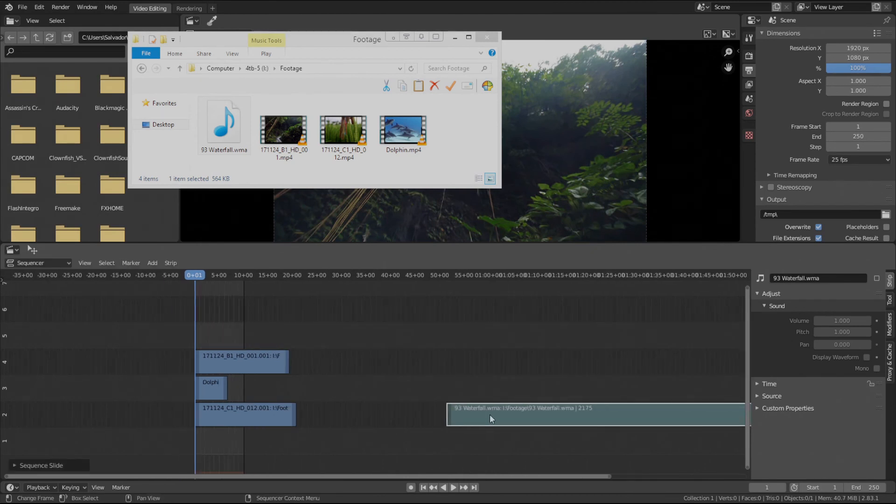
scroll(489, 413, down, 3)
key(g)
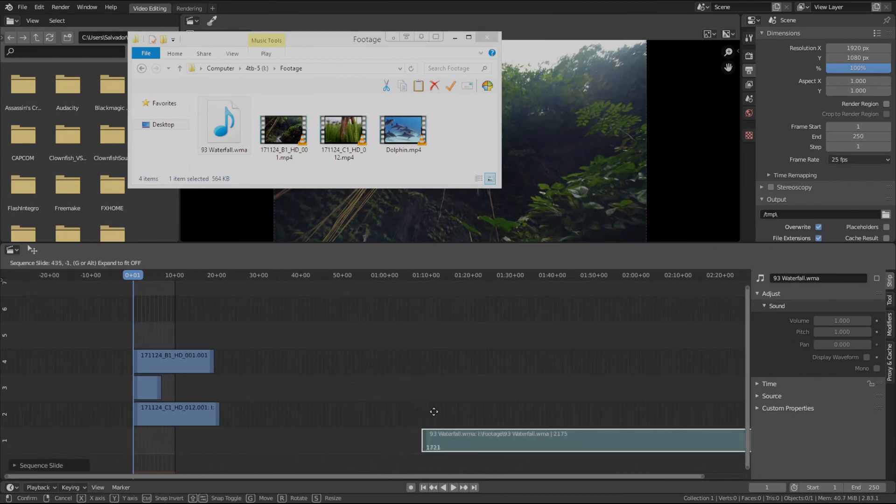
click(434, 411)
scroll(259, 407, up, 4)
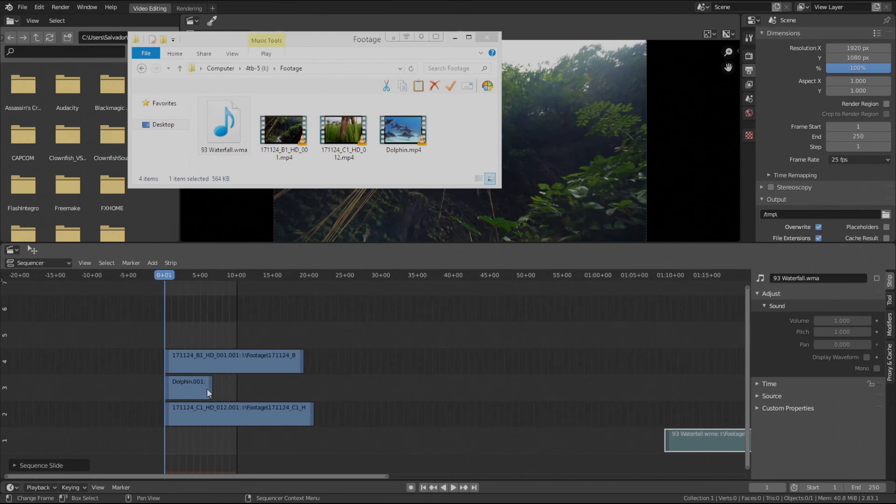
- Move the Dolphin and 171124_B1_HD_001 video strips into channel 2, starting at about 26 and 40 seconds
click(196, 386)
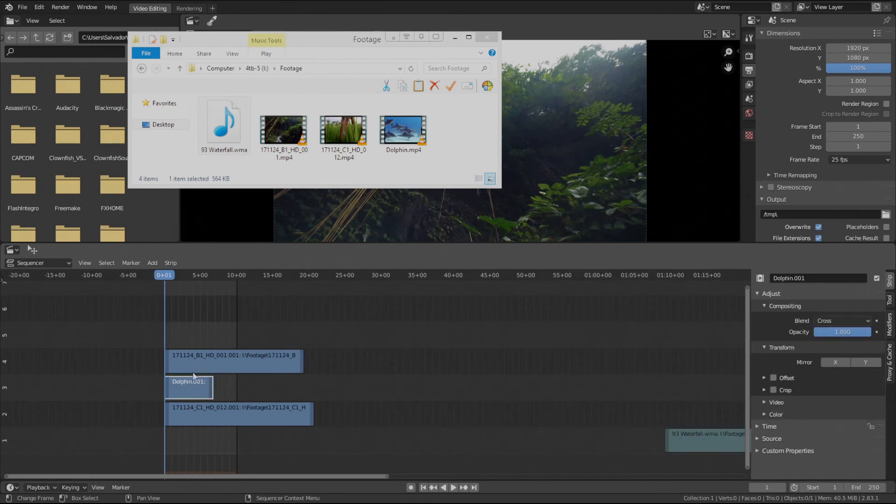
key(g)
click(382, 402)
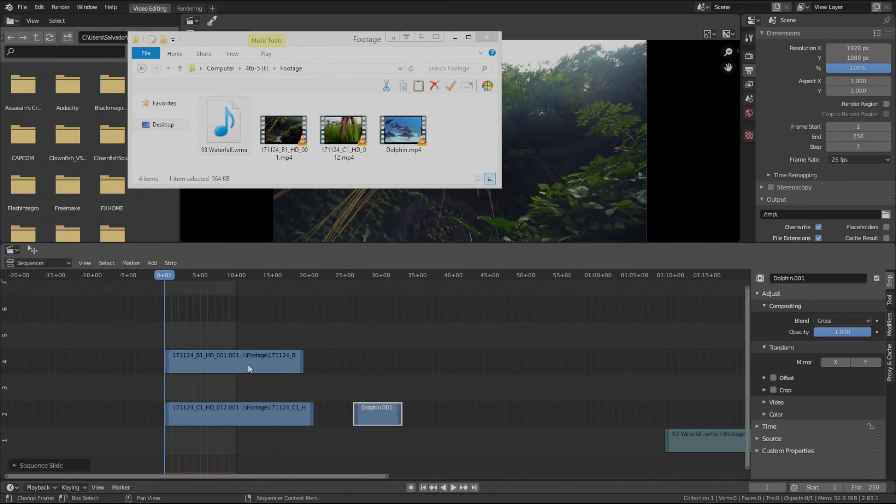
click(248, 364)
key(g)
click(622, 412)
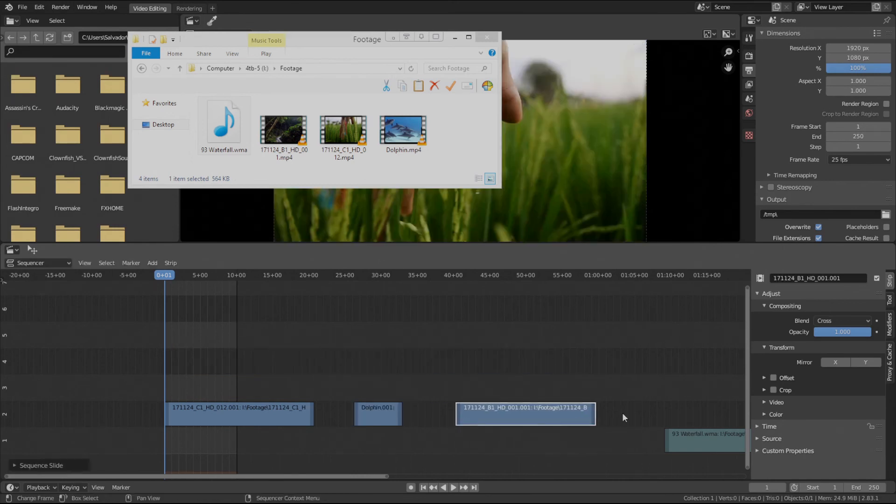
- Move the Footage folder window out of the way to uncover the video preview
scroll(485, 375, up, 2)
middle_drag(485, 375, 432, 379)
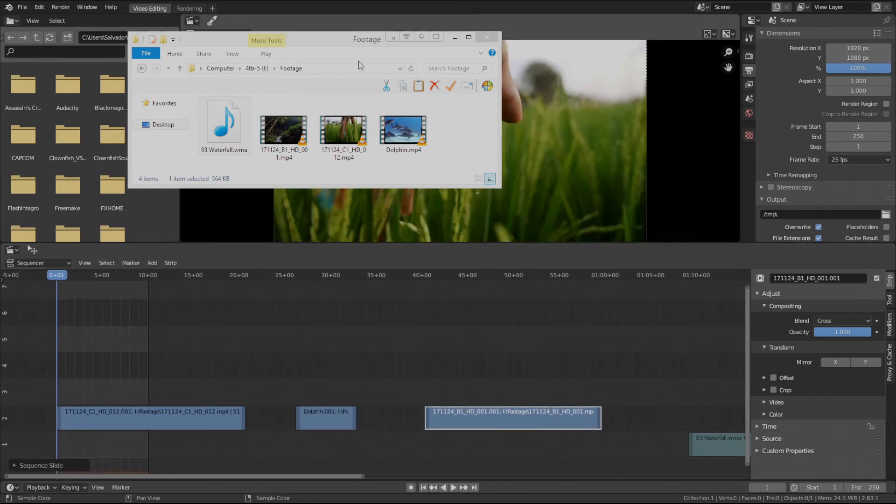
drag(344, 39, 0, 55)
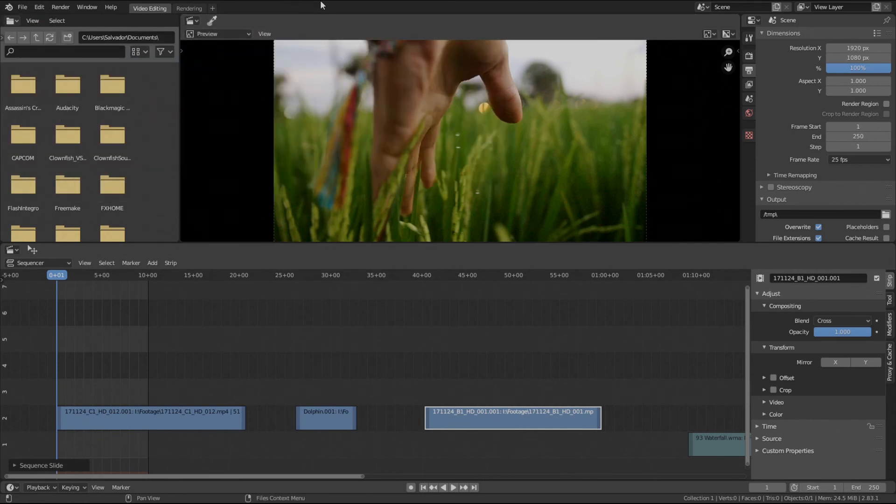
- Slide the 171124_B1_HD_001 strip back over the Dolphin strip in channel 2 so it sits directly after it
middle_drag(238, 366, 309, 355)
scroll(378, 355, down, 5)
middle_drag(435, 360, 399, 362)
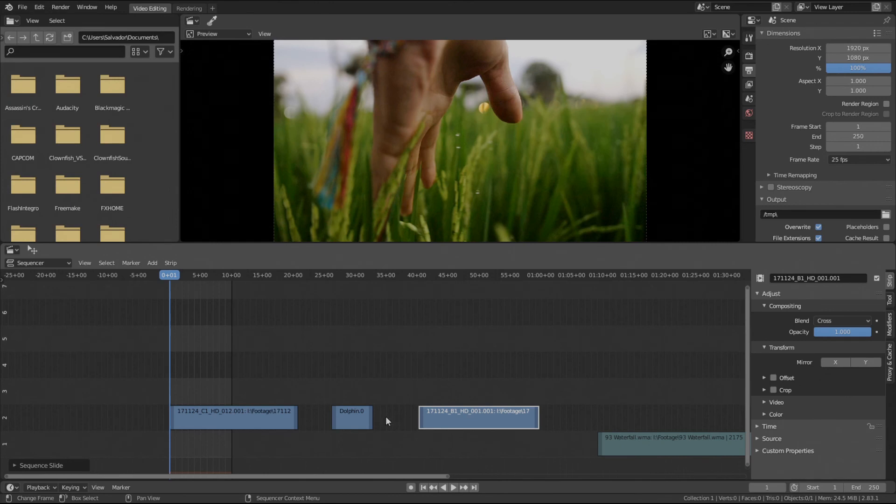
click(359, 413)
click(461, 412)
key(g)
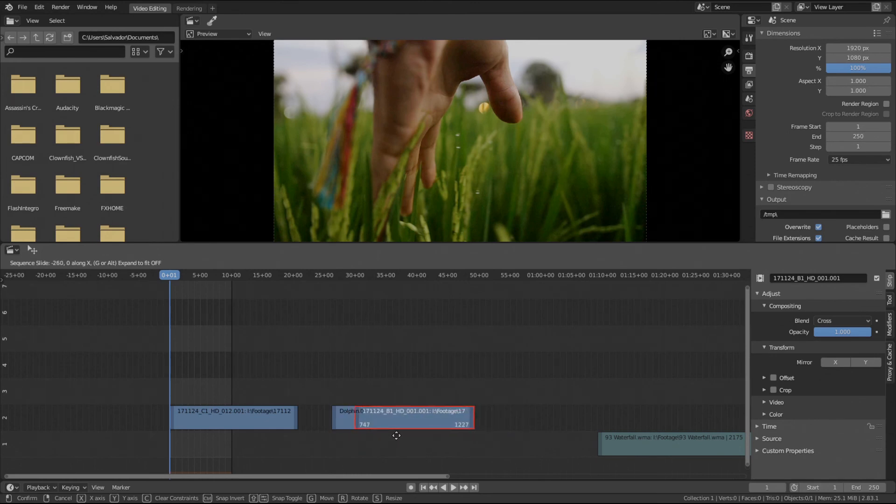
click(396, 435)
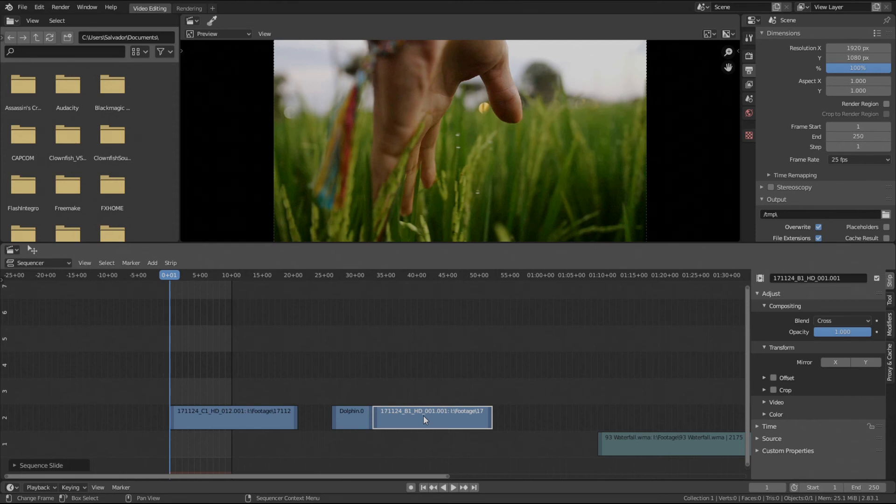
- Move the 171124_B1_HD_001 strip away from the Dolphin strip in channel 2, starting at about 46 seconds
key(g)
click(370, 395)
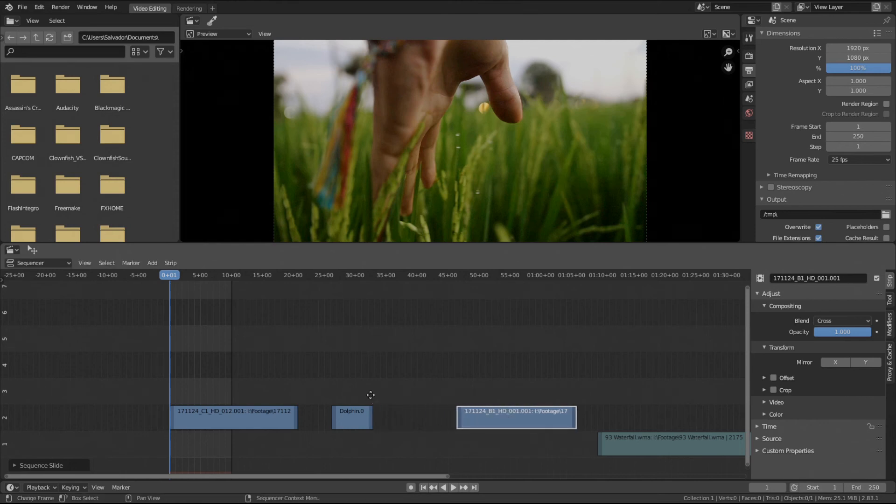
middle_drag(416, 395, 222, 310)
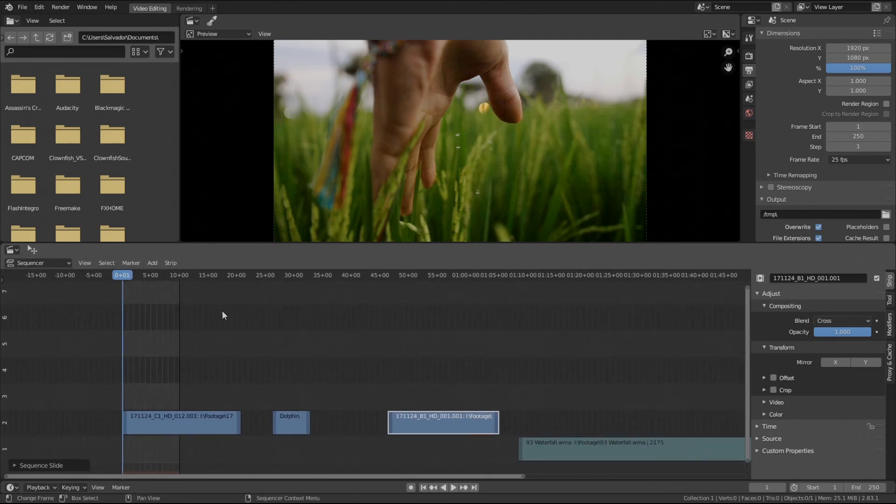
- Remove the gap between the 171124_C1_HD_012 and Dolphin strips with Remove Gaps
click(170, 263)
mouse_move(174, 275)
middle_drag(236, 364, 191, 380)
scroll(256, 384, up, 1)
scroll(205, 378, down, 2)
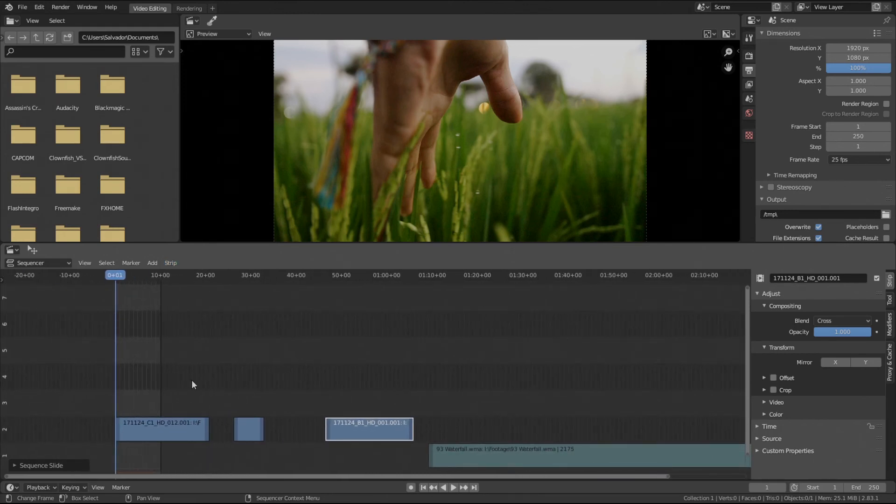
key(BackSpace)
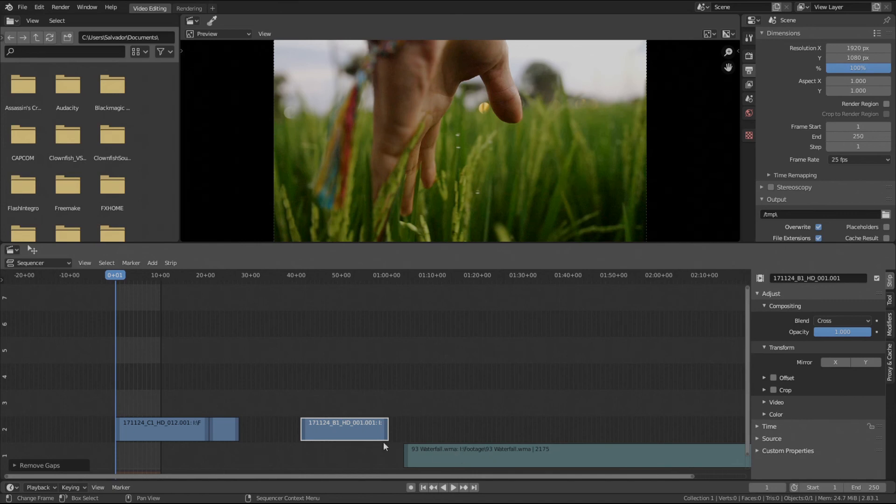
scroll(220, 446, up, 2)
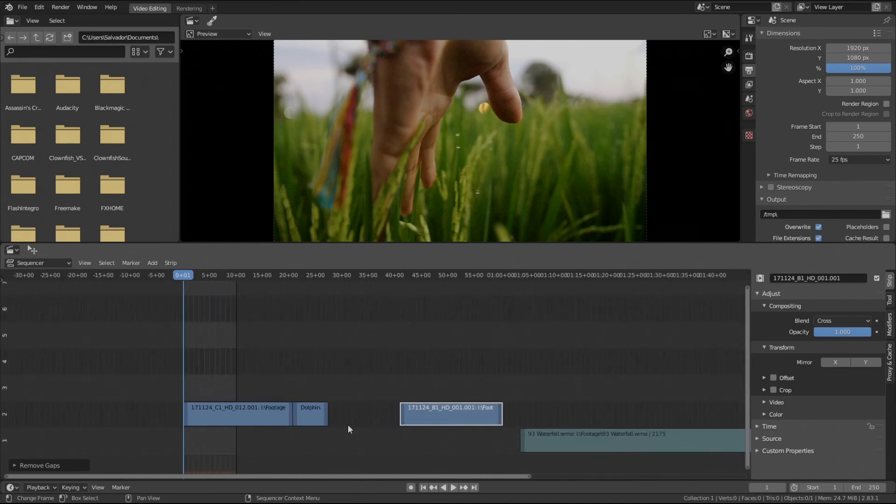
scroll(341, 421, down, 1)
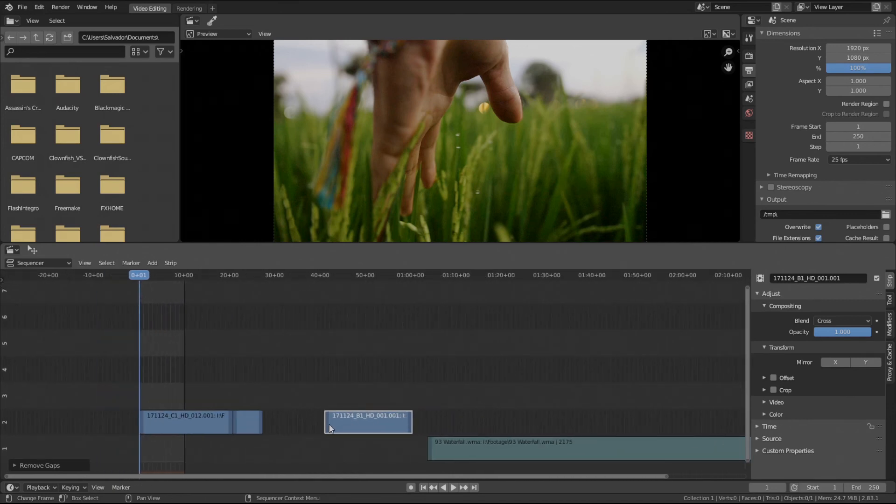
middle_drag(335, 424, 313, 418)
middle_drag(167, 426, 222, 421)
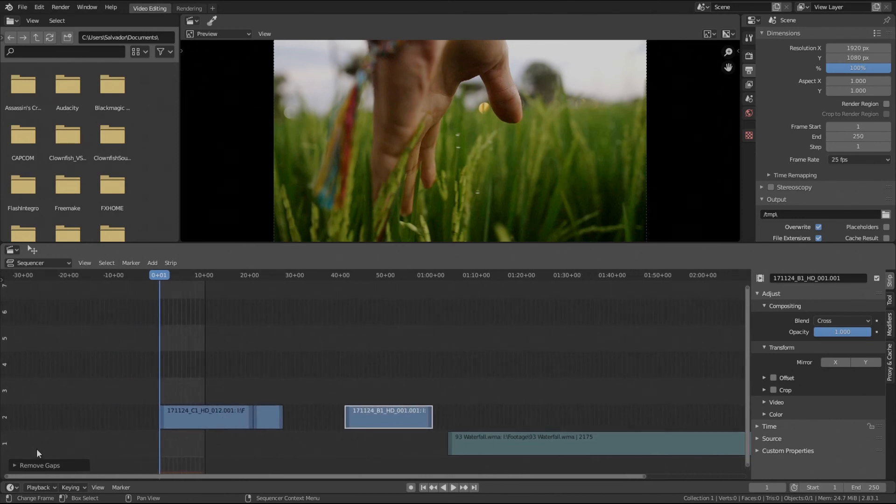
- Try closing every remaining gap on the timeline at once with the All Gaps option, and undo it
click(16, 464)
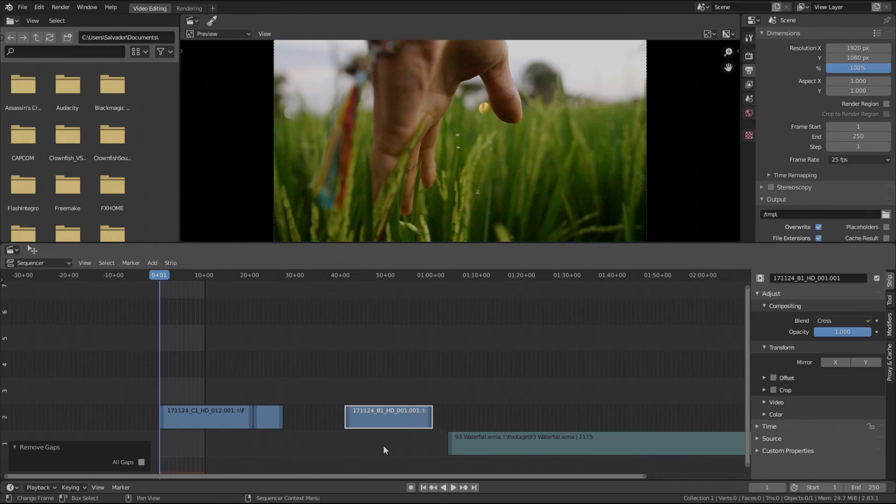
click(141, 463)
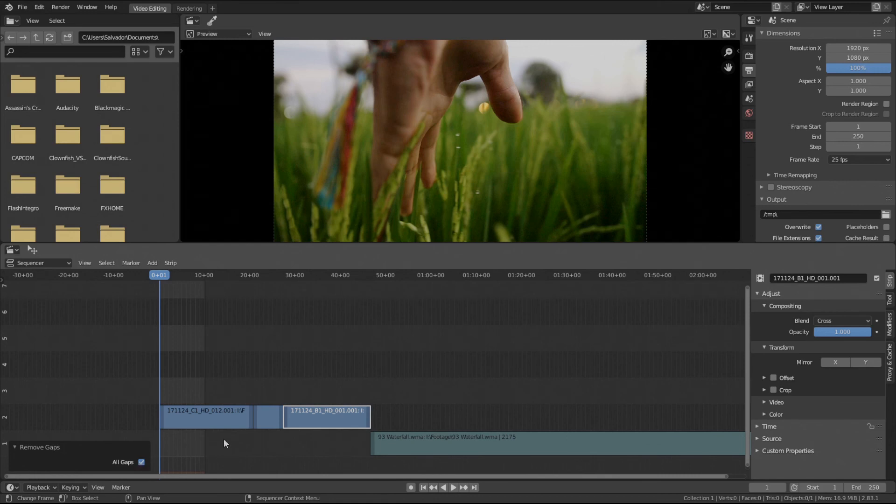
key(ctrl+z)
- Deselect all strips and remove the two remaining gaps one after the other, before the 171124_B1_HD_001 and 93 Waterfall.wma strips
click(240, 383)
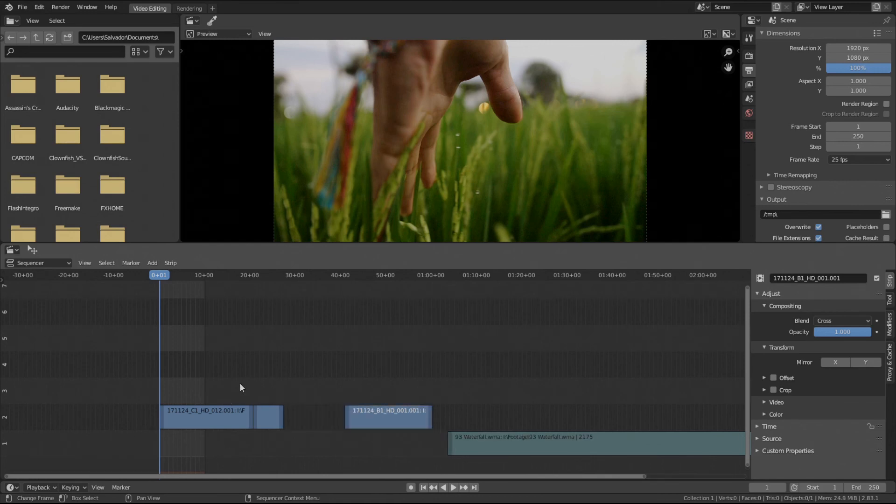
key(BackSpace)
key(BackSpace)
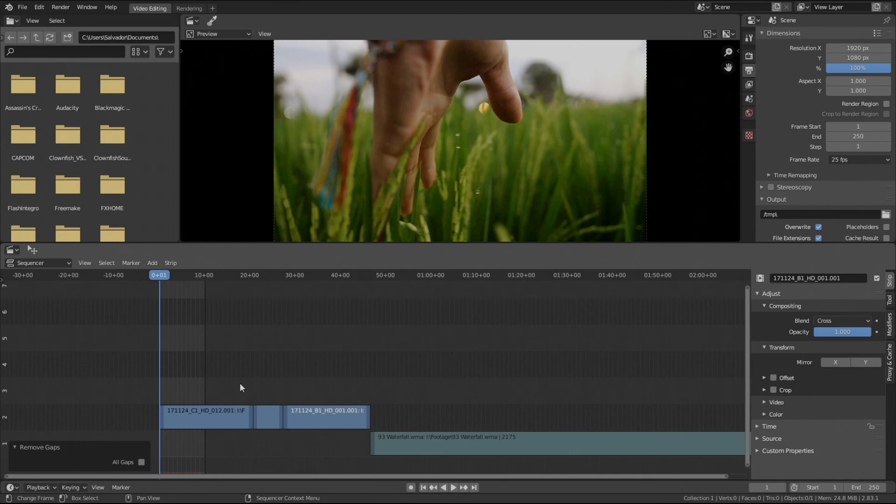
middle_drag(339, 374, 359, 376)
scroll(286, 380, down, 5)
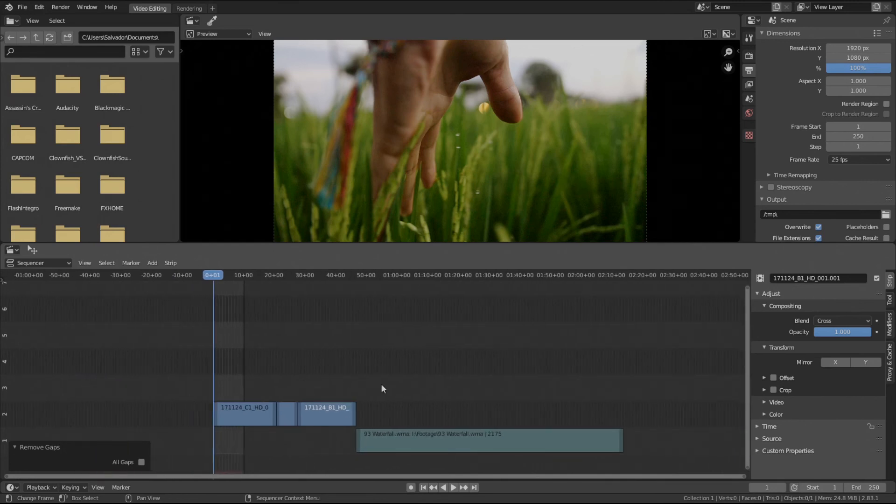
scroll(278, 386, up, 4)
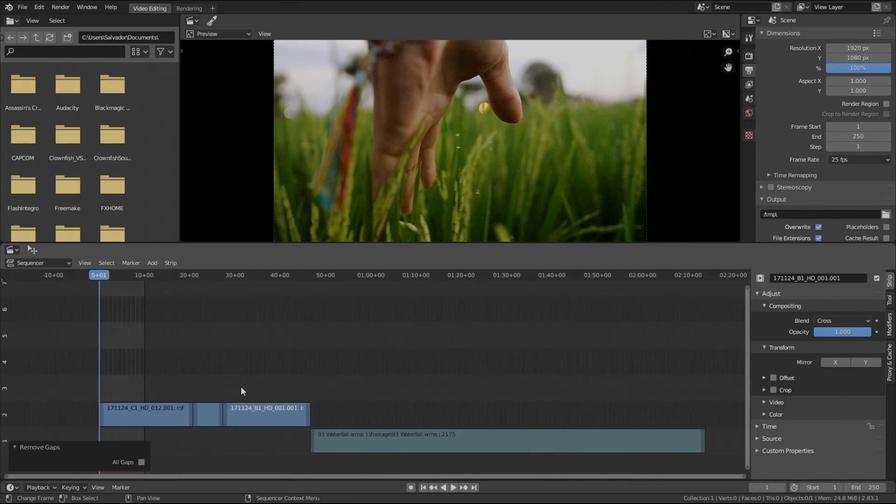
- Select the three video strips in channel 2, set the scene's frame range to these strips, and deselect them
click(211, 411)
shift+click(278, 409)
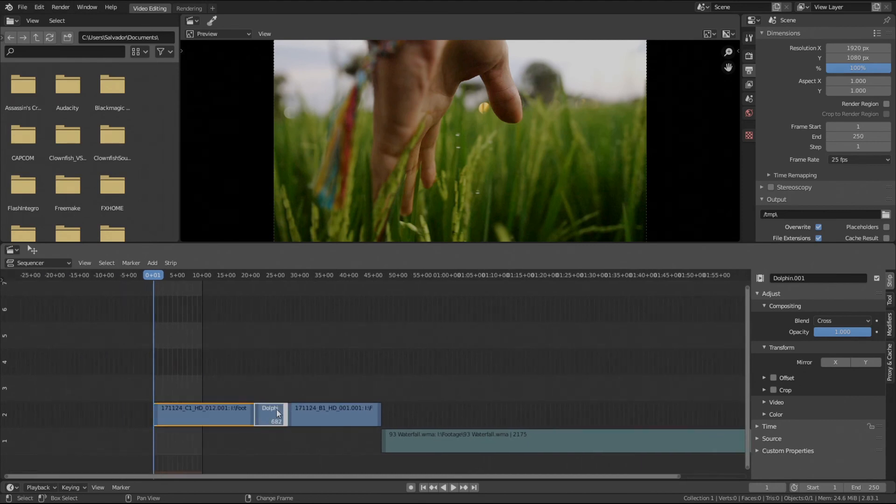
shift+click(314, 408)
click(211, 411)
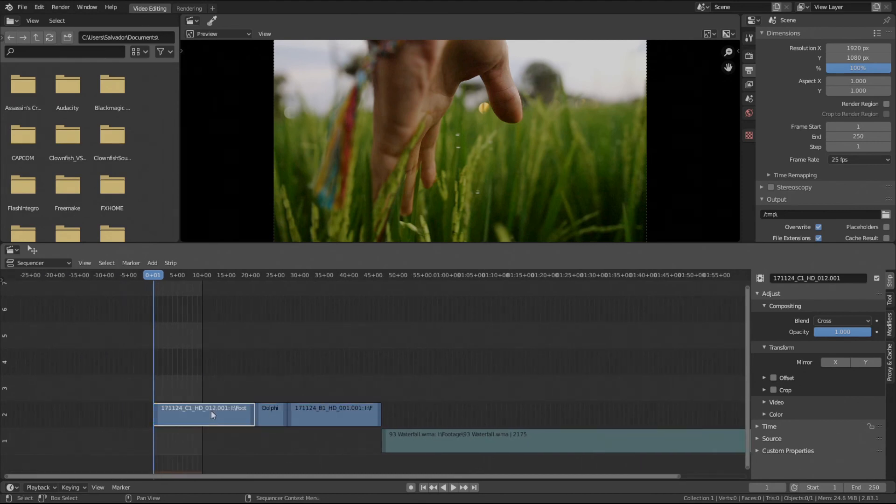
shift+click(270, 408)
shift+click(320, 406)
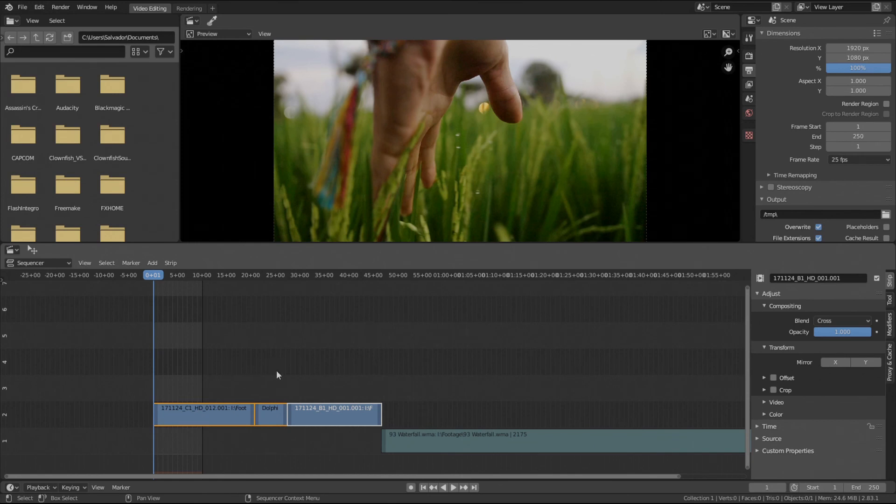
middle_drag(320, 363, 280, 345)
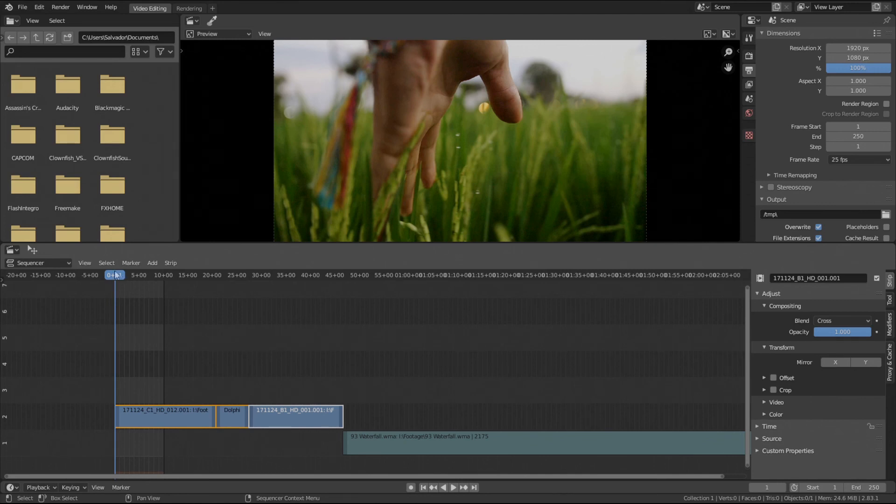
click(89, 263)
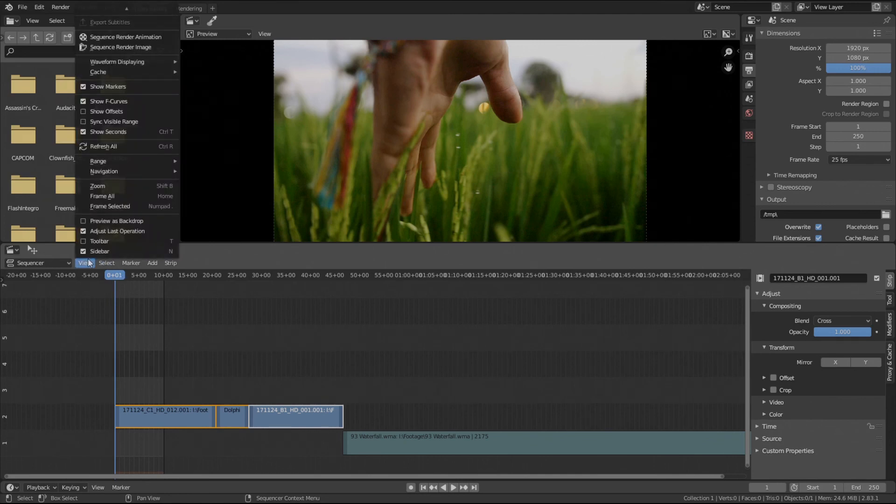
mouse_move(127, 161)
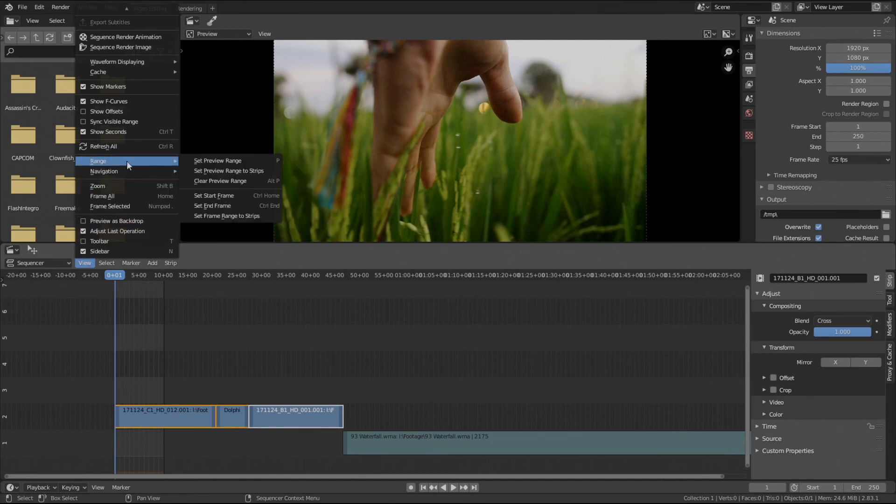
click(267, 215)
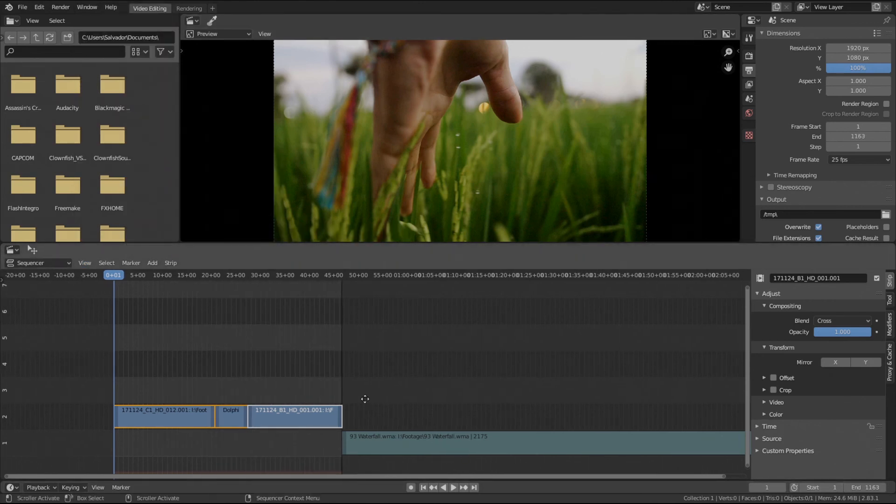
scroll(410, 394, up, 2)
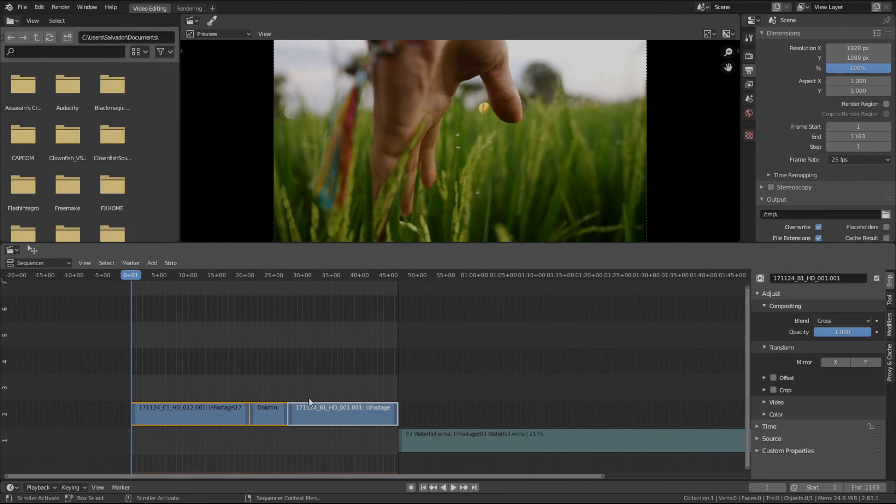
scroll(289, 383, down, 2)
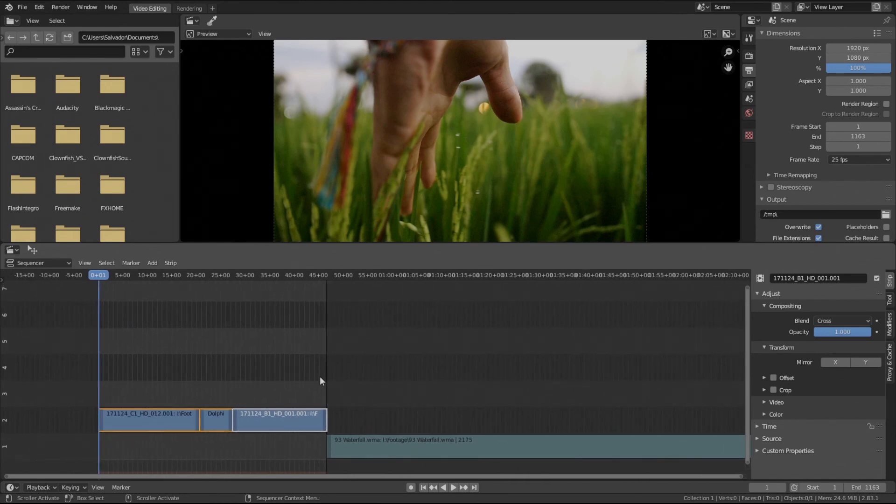
middle_drag(304, 399, 334, 372)
click(296, 380)
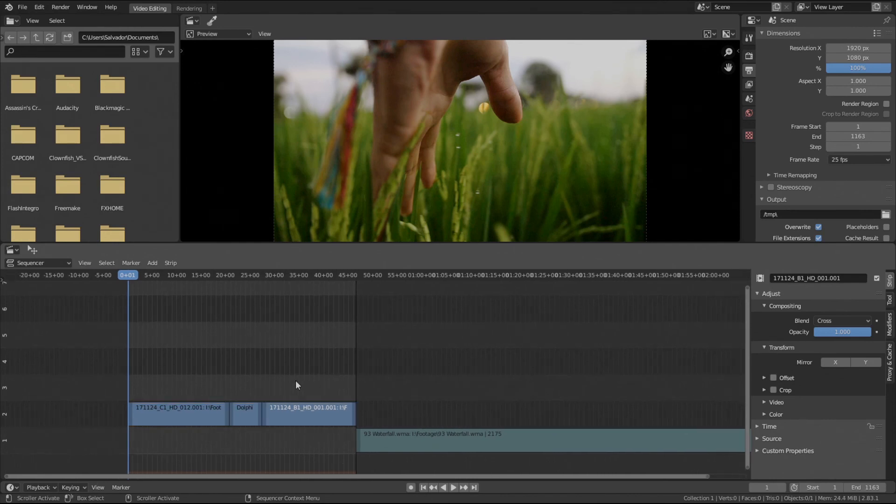
- Select the 171124_C1_HD_012 strip and play the sequence to check its playback, stopping about 6 seconds in
scroll(304, 377, down, 1)
ctrl+scroll(252, 402, left, 2)
click(254, 404)
ctrl+scroll(308, 374, right, 2)
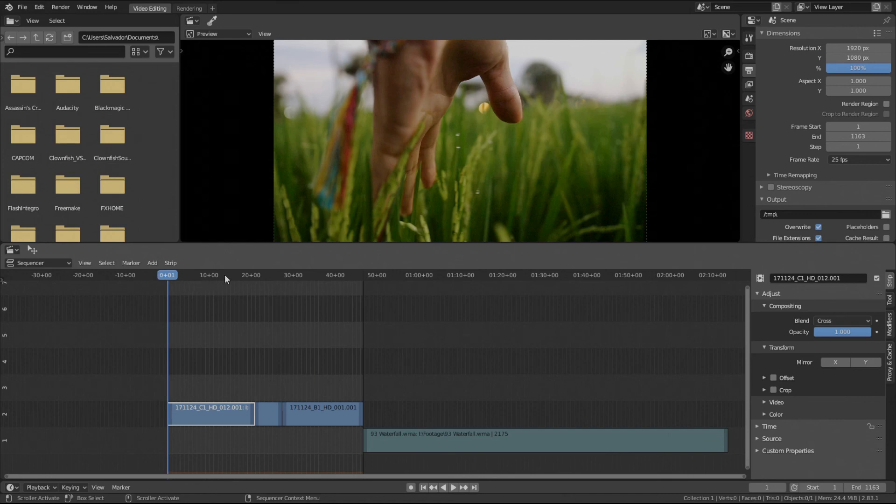
key(space)
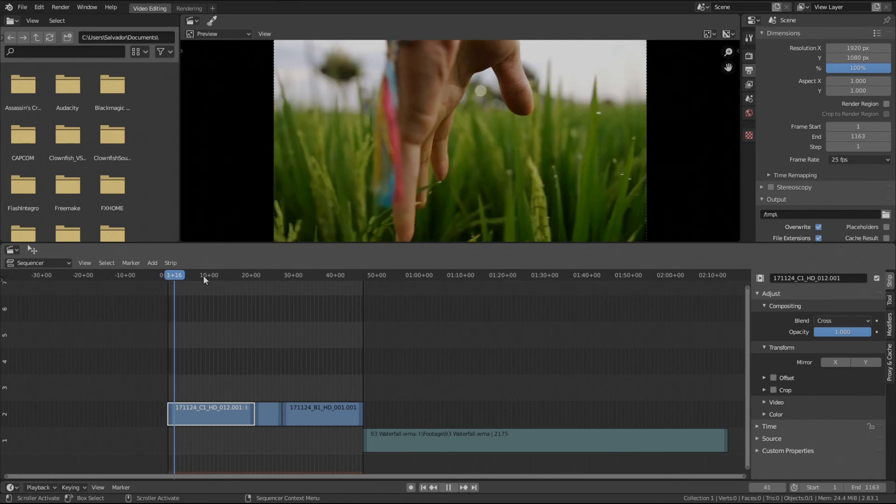
click(221, 276)
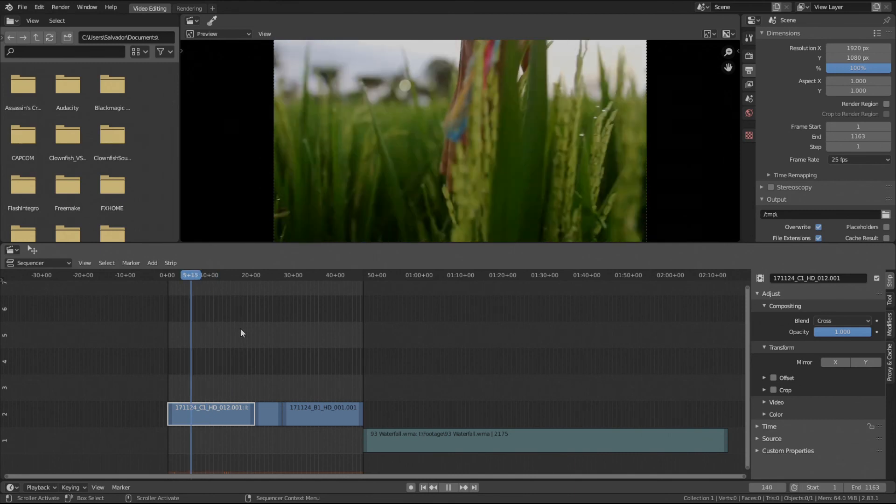
key(space)
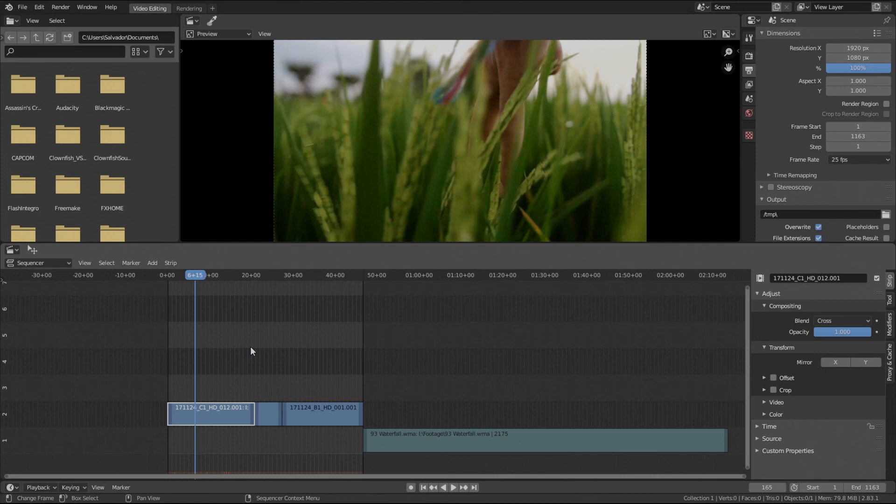
- Show the proxy and cache settings for the 171124_C1_HD_012 strip
ctrl+middle_drag(250, 346, 336, 346)
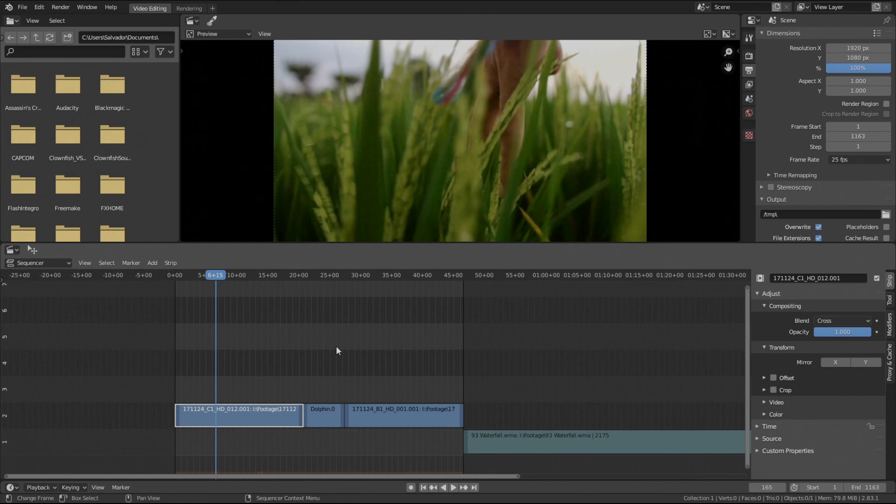
middle_drag(336, 346, 353, 348)
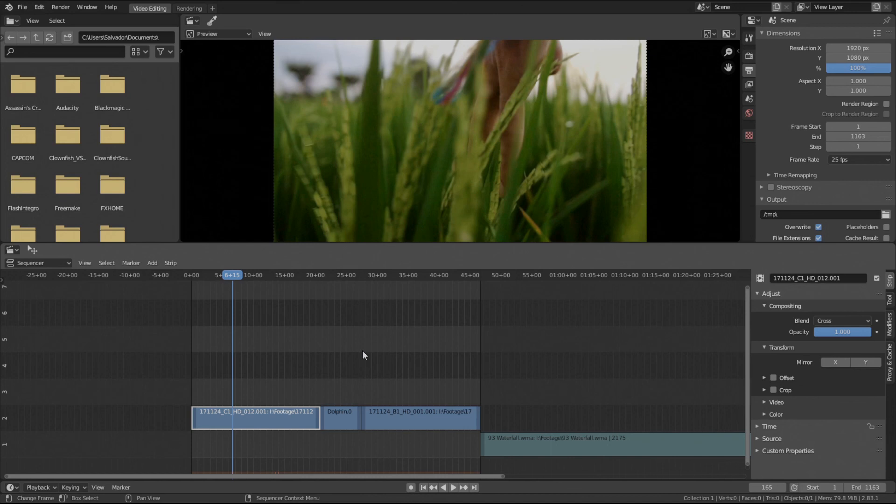
middle_drag(395, 332, 437, 323)
scroll(409, 327, up, 2)
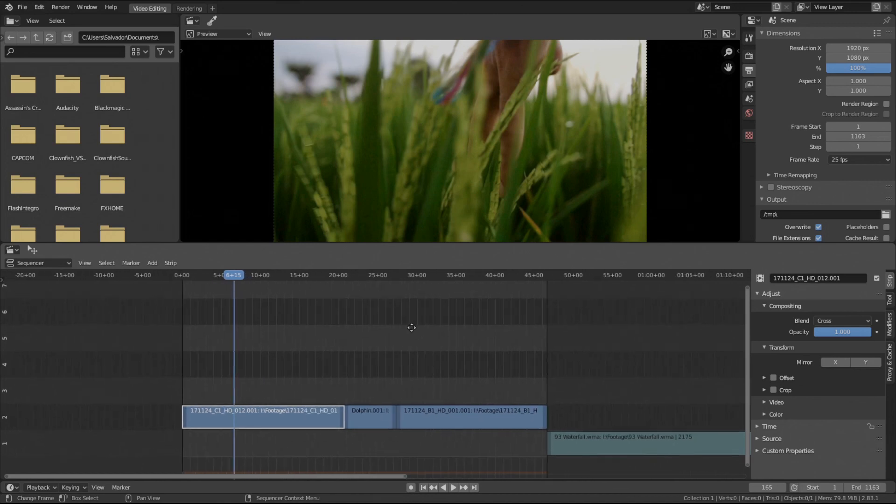
scroll(410, 326, down, 2)
middle_drag(448, 358, 418, 357)
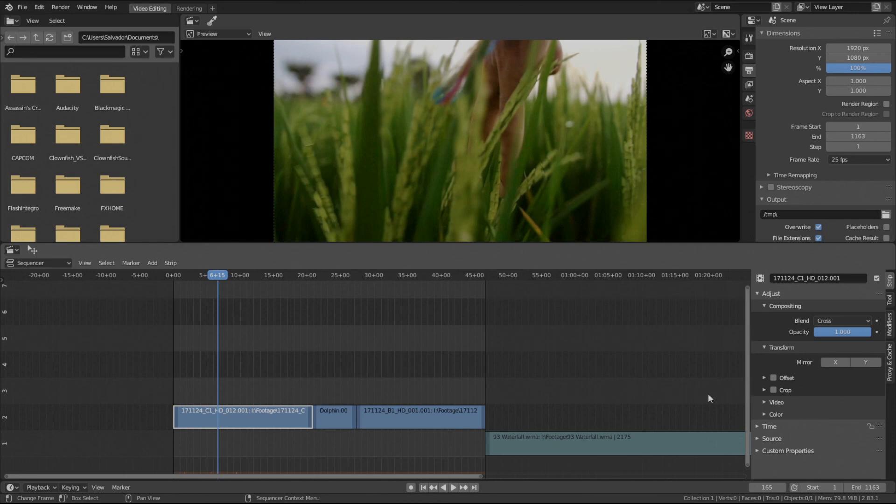
click(890, 362)
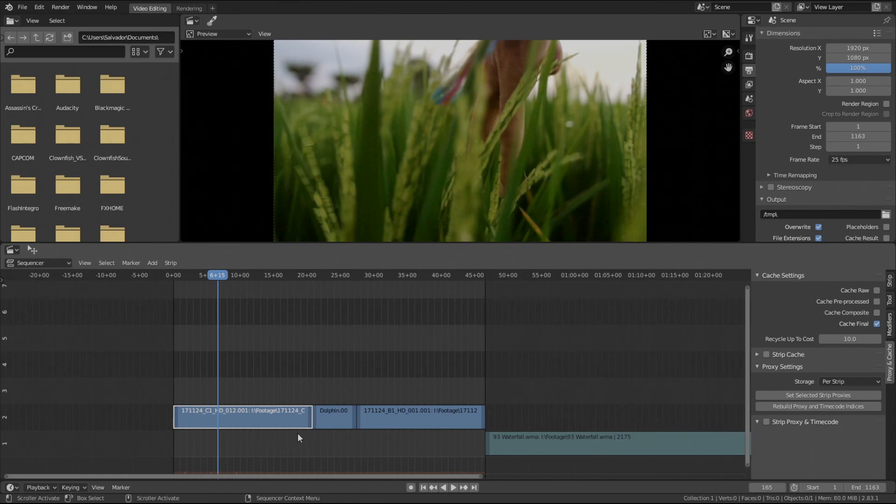
- Enable Strip Proxy & Timecode for the 171124_C1_HD_012 strip with the 25% proxy size and per-strip storage
click(767, 422)
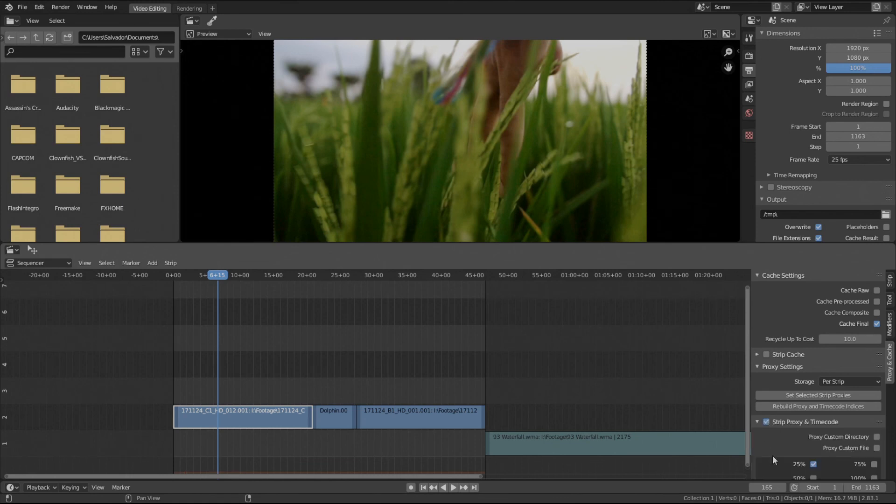
scroll(774, 453, down, 3)
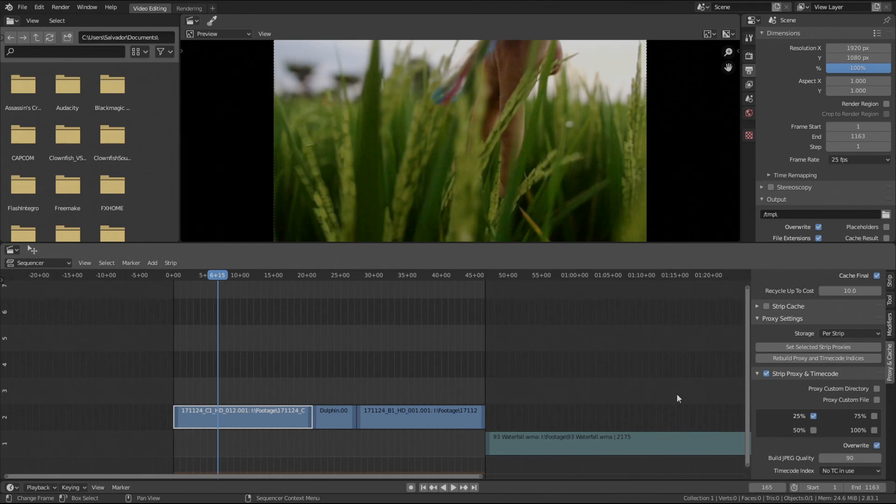
click(758, 374)
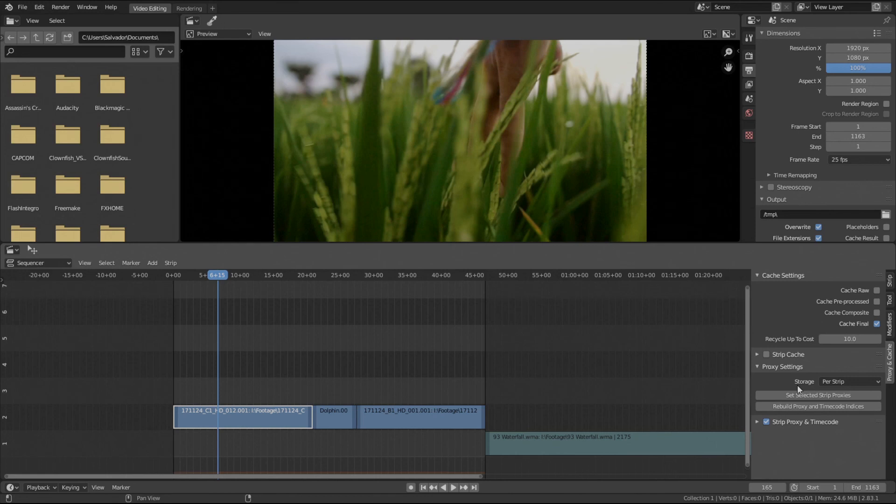
click(844, 383)
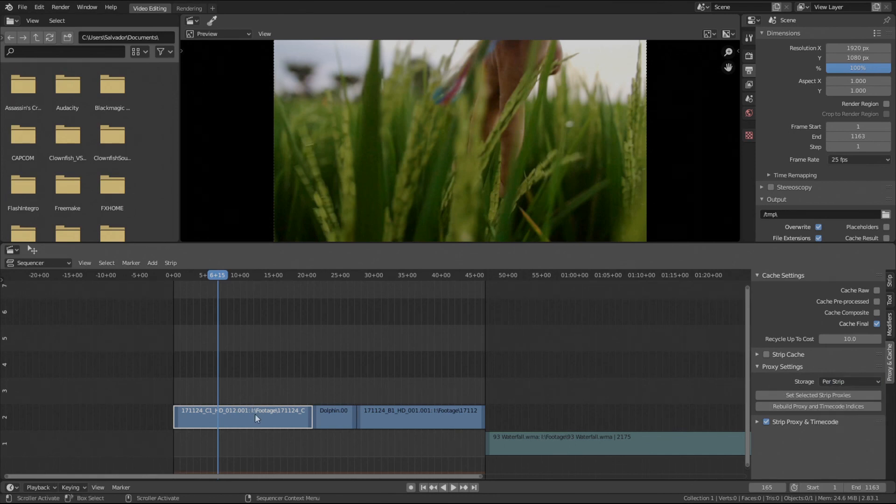
- Check the proxy setting of each of the three video strips in turn and the size options for setting selected strip proxies
click(337, 417)
click(278, 416)
click(334, 413)
click(411, 415)
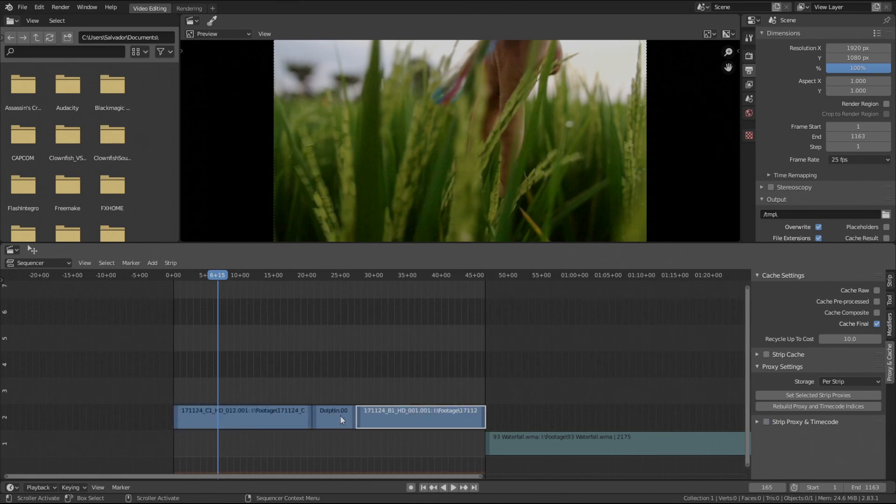
click(340, 415)
click(276, 413)
click(335, 415)
click(393, 413)
click(331, 417)
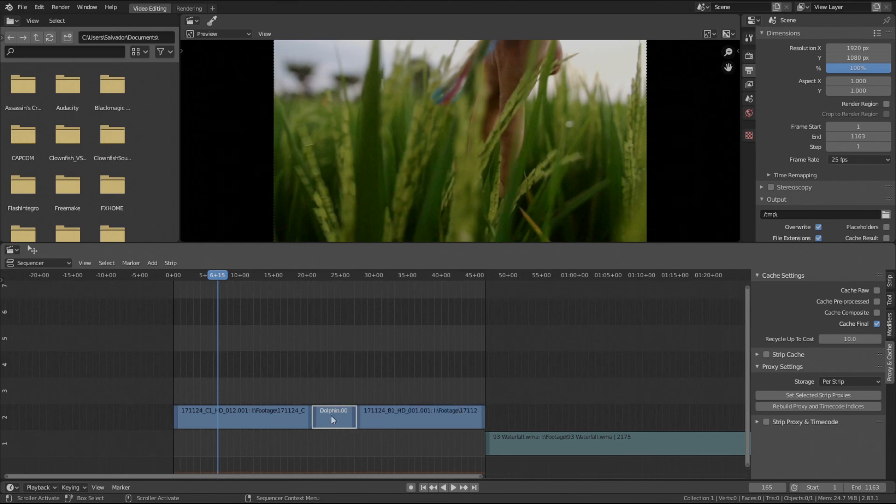
click(275, 418)
click(327, 417)
click(421, 421)
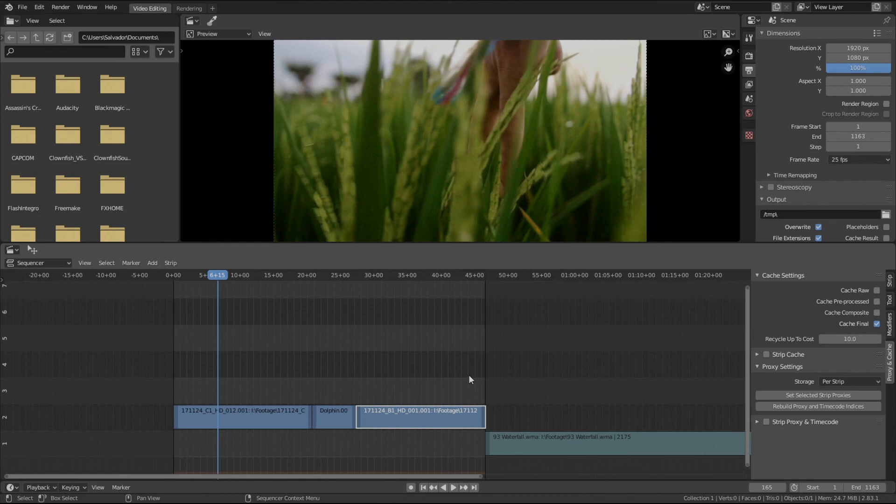
click(771, 397)
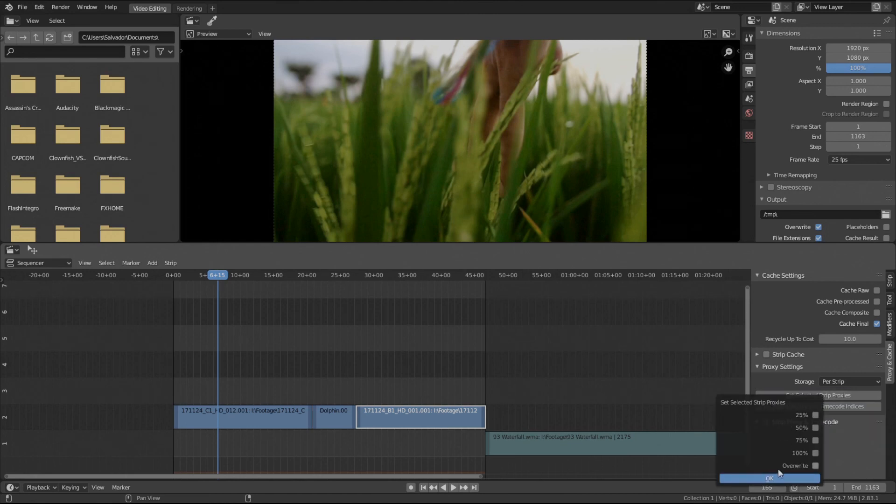
click(715, 377)
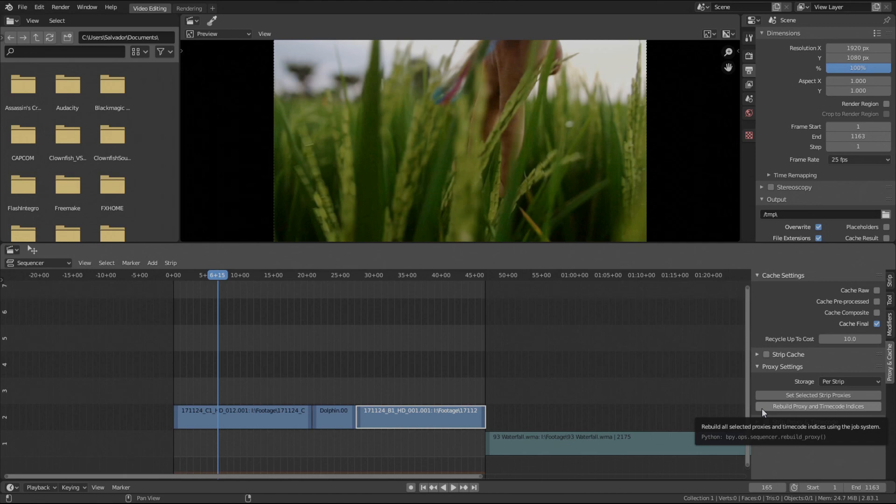
- Select the 171124_C1_HD_012 strip and rebuild its proxy and timecode indices
click(247, 419)
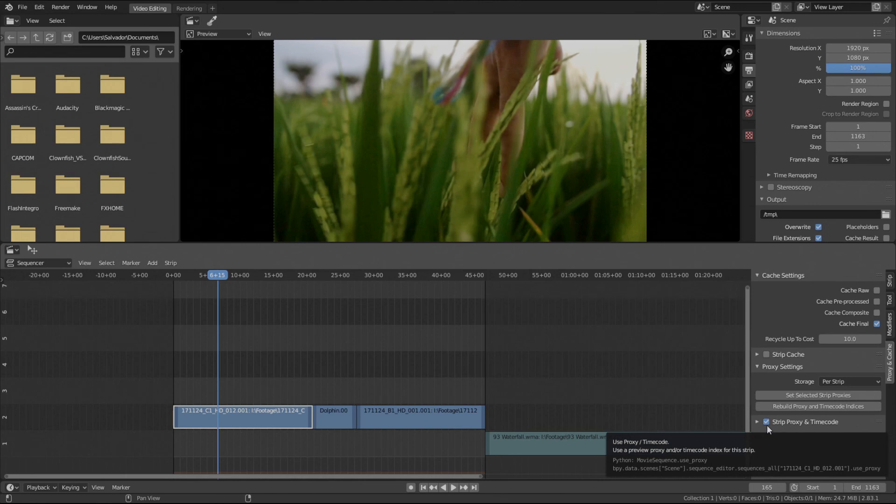
click(766, 406)
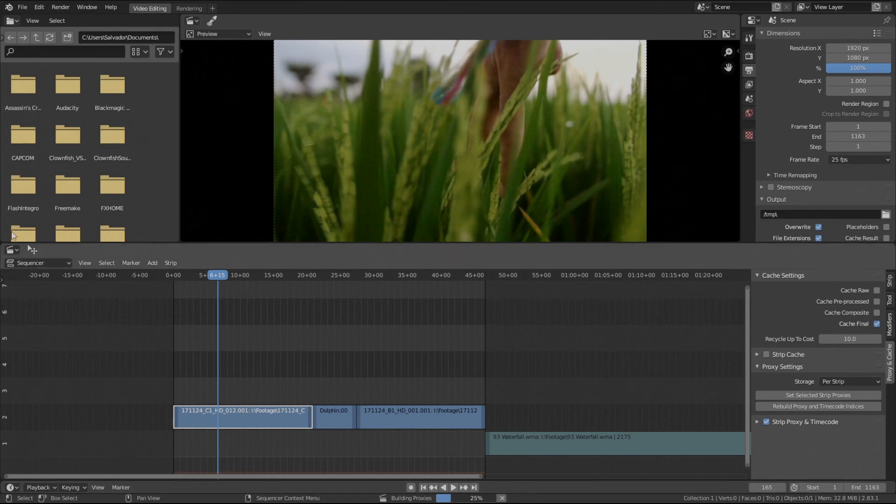
- Switch to the Footage folder window and examine the BL_proxy folder and its 171124_C1_HD_012.mp4 subfolder, then return to Footage
drag(0, 79, 361, 78)
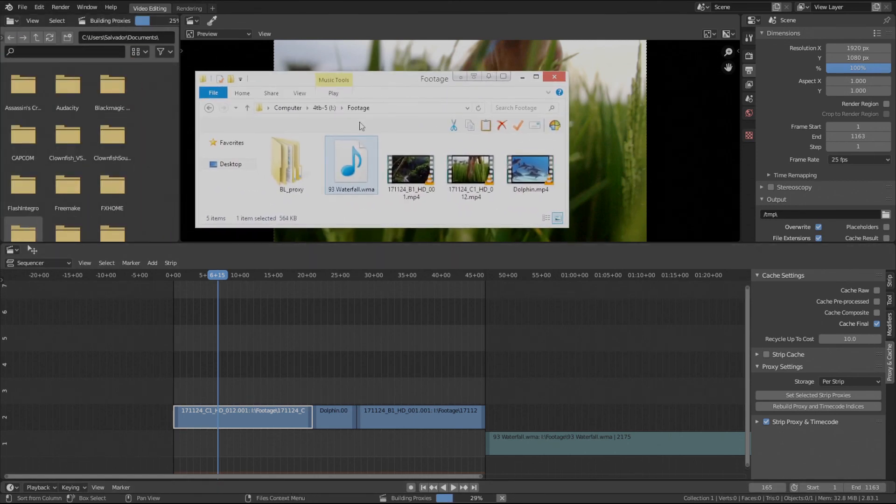
click(277, 182)
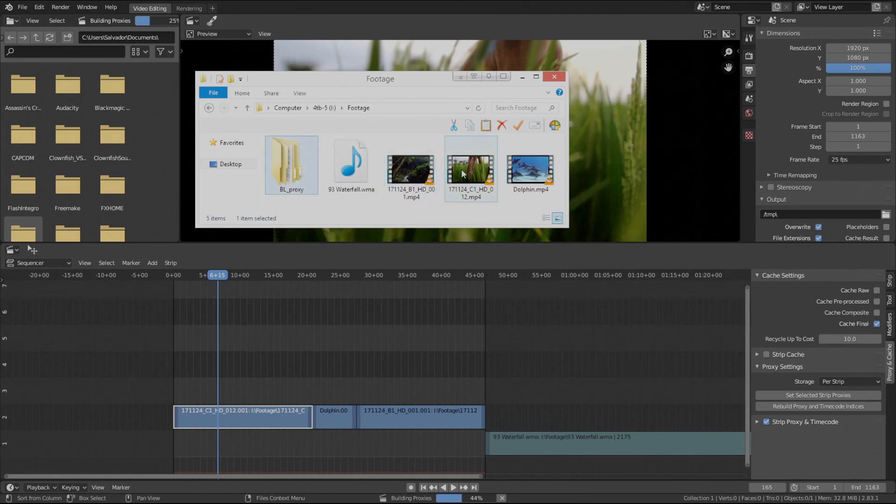
click(418, 180)
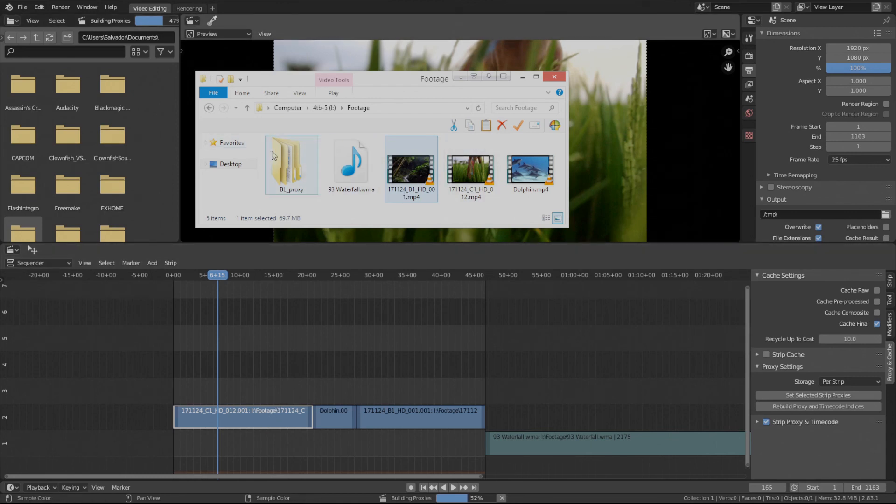
double_click(289, 161)
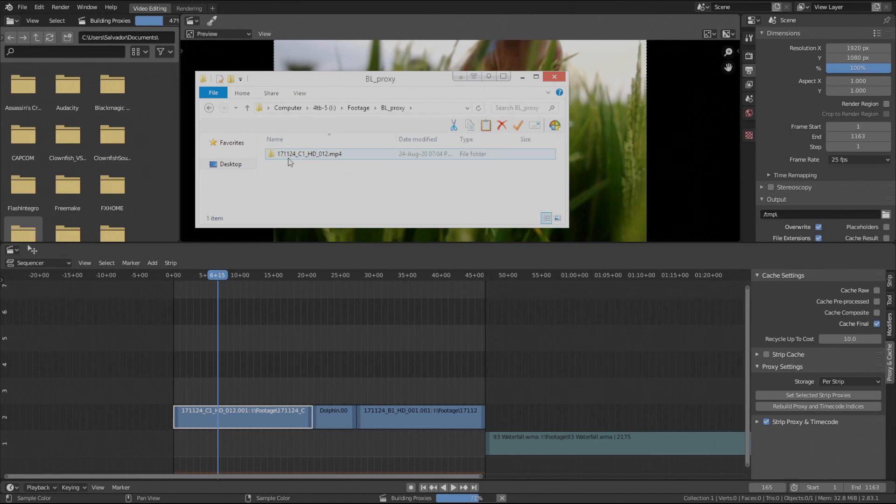
double_click(289, 158)
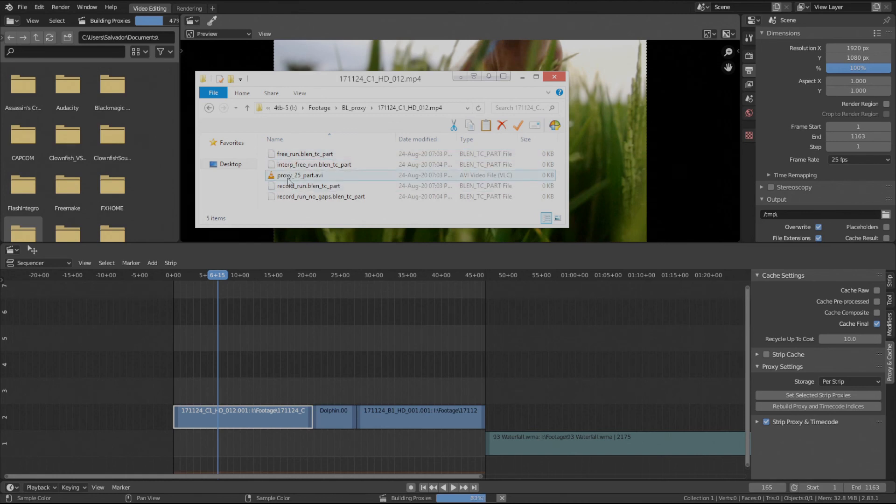
click(354, 108)
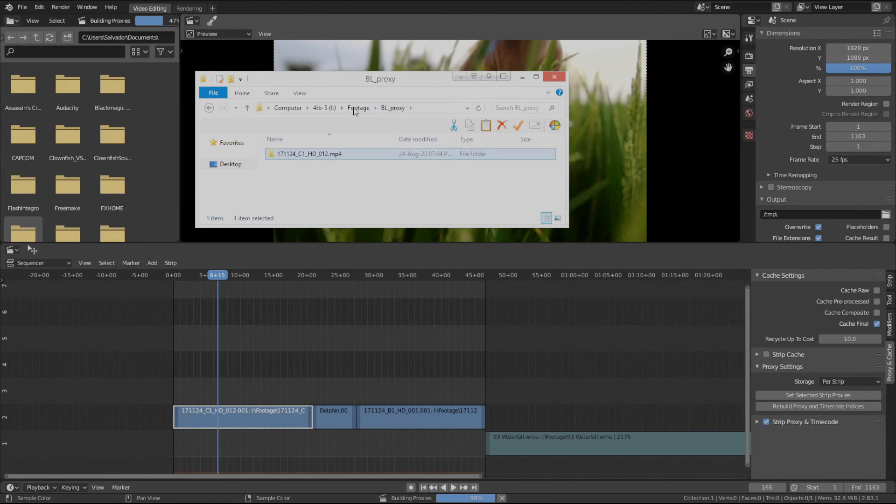
click(356, 108)
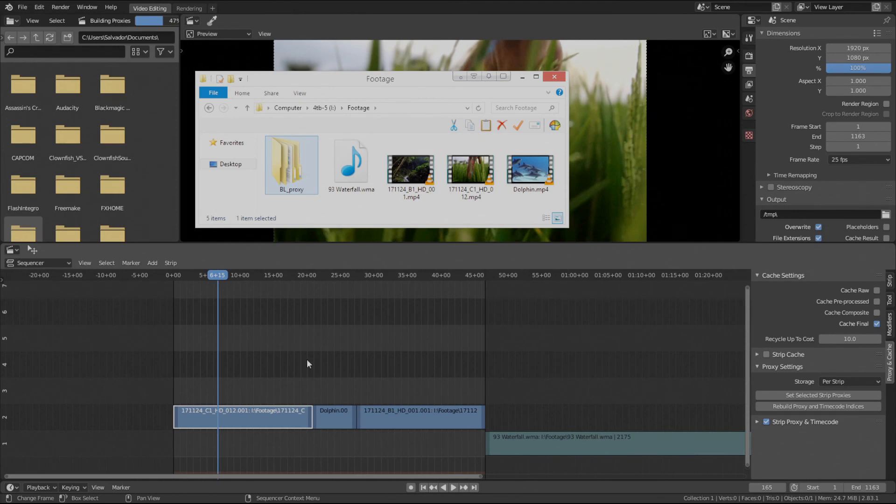
- Enable Strip Proxy & Timecode for the Dolphin strip and rebuild its proxy and timecode indices
click(337, 421)
shift+click(398, 416)
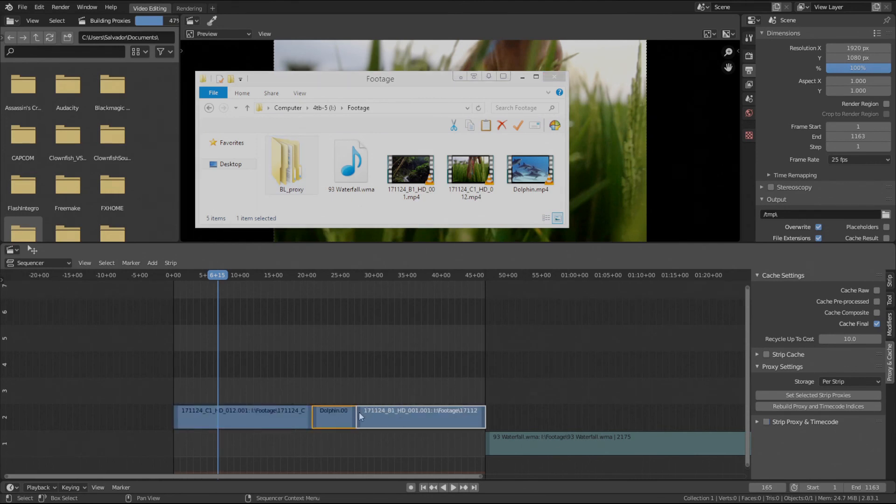
click(339, 415)
click(766, 421)
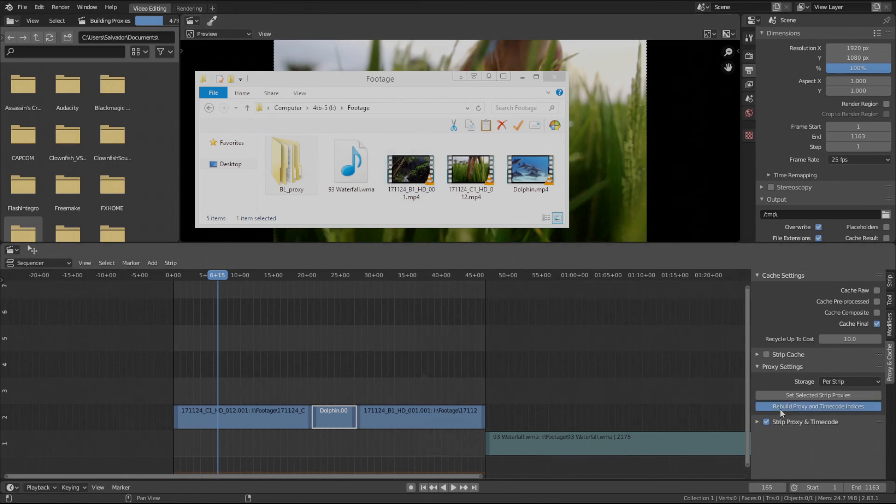
click(780, 407)
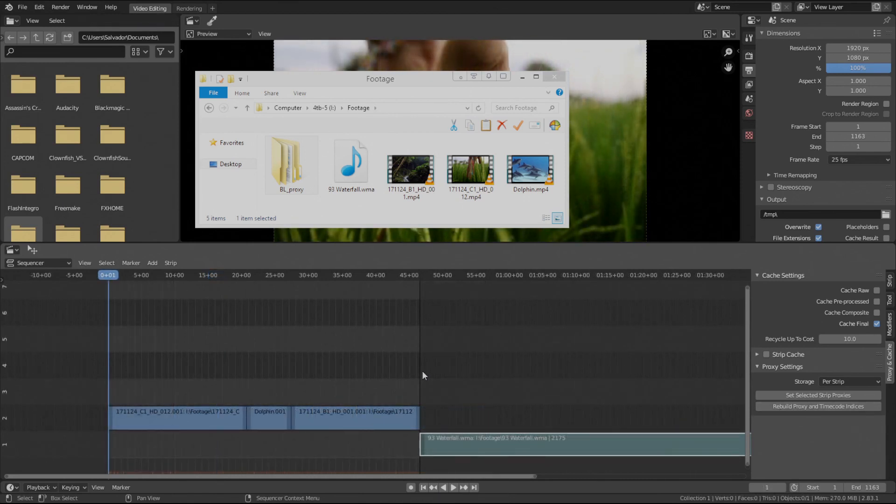
- Move the folder window out of view and play the sequence from the start, jumping back to about 9 seconds before stopping
drag(393, 80, 0, 79)
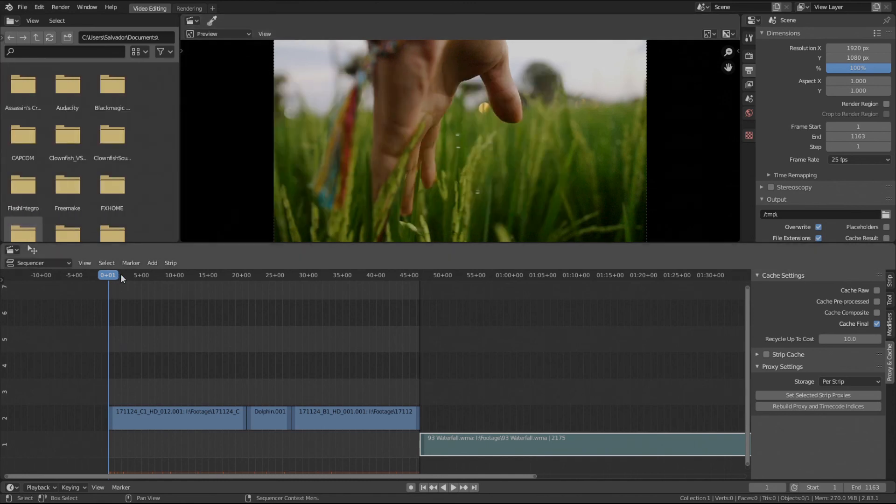
key(space)
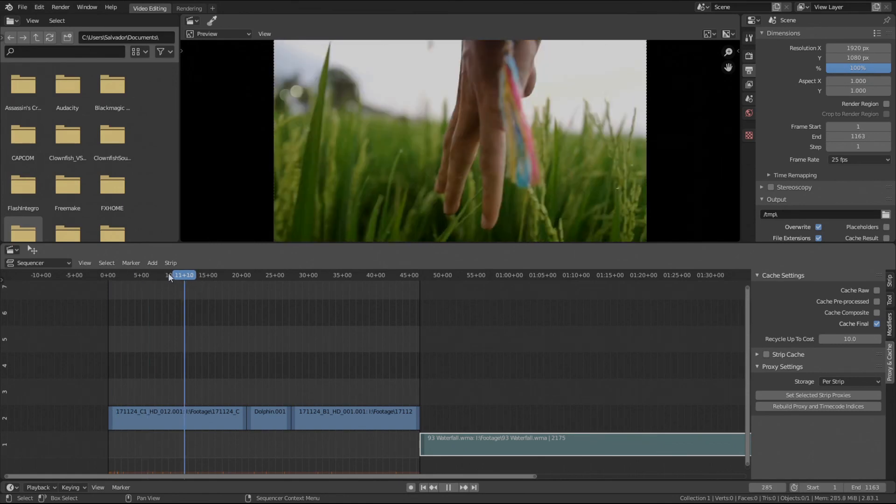
click(168, 274)
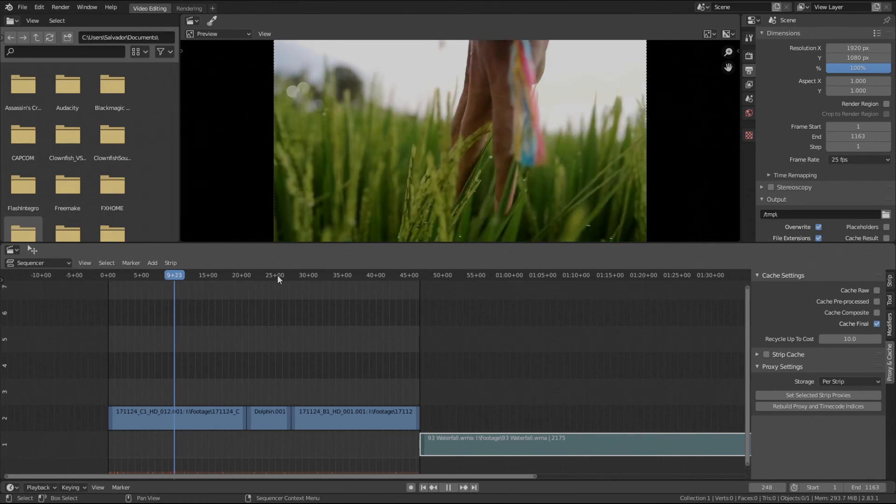
key(Escape)
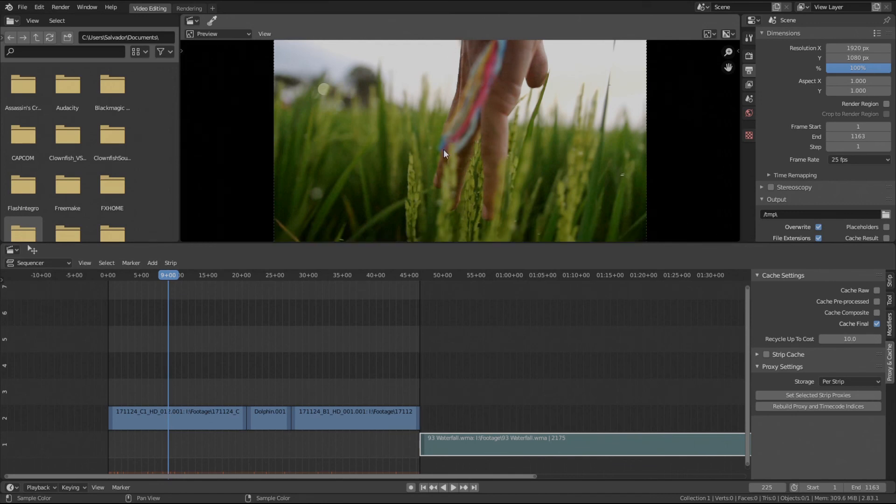
- Show the preview's view settings and set the Proxy Render Size to Proxy size 25%
key(n)
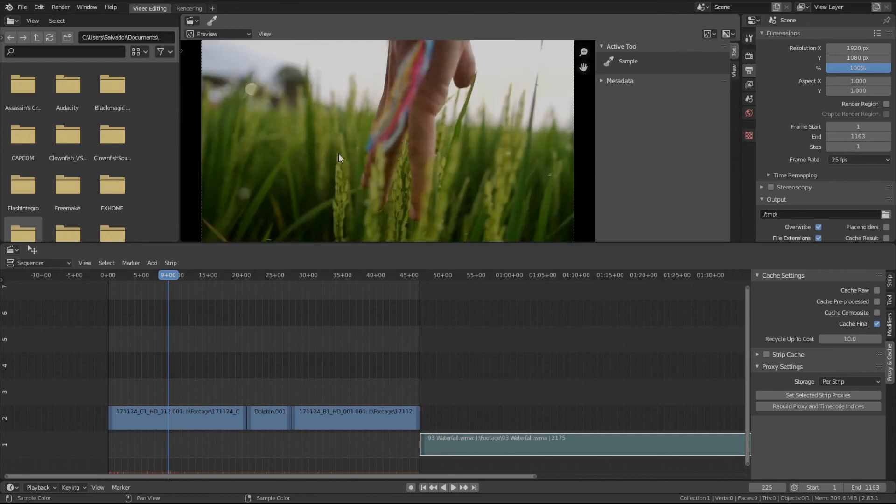
click(735, 70)
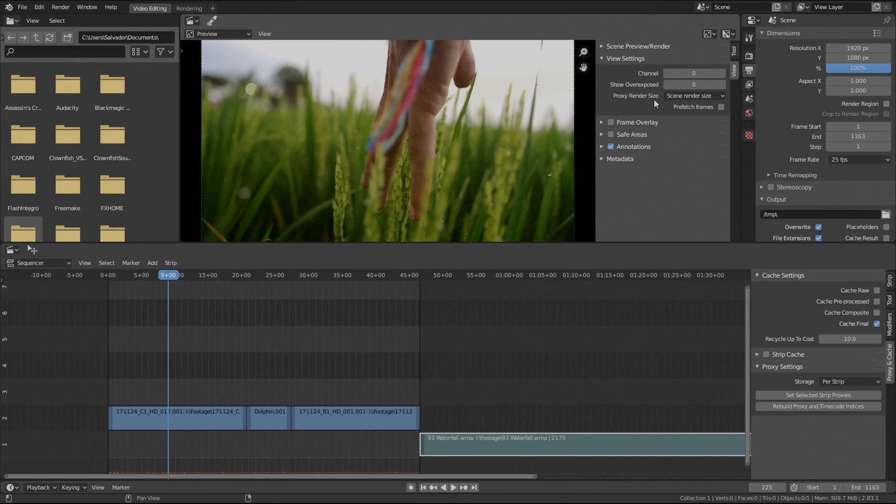
click(688, 96)
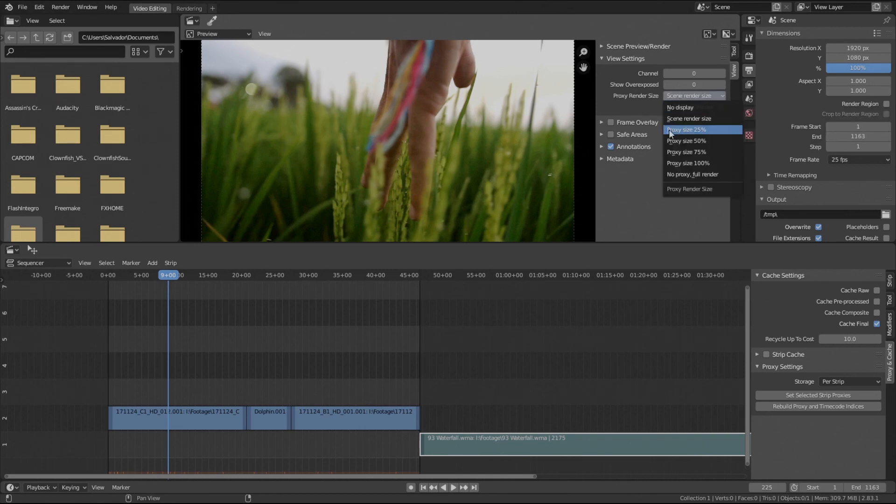
click(707, 133)
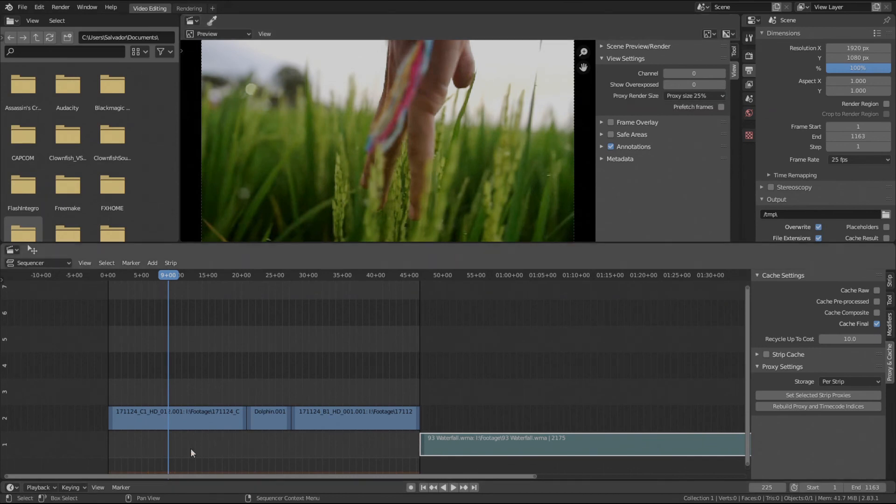
- Scrub and play through the 171124_C1_HD_012 strip to check proxy playback, ending at about 11 seconds
middle_drag(188, 397, 252, 344)
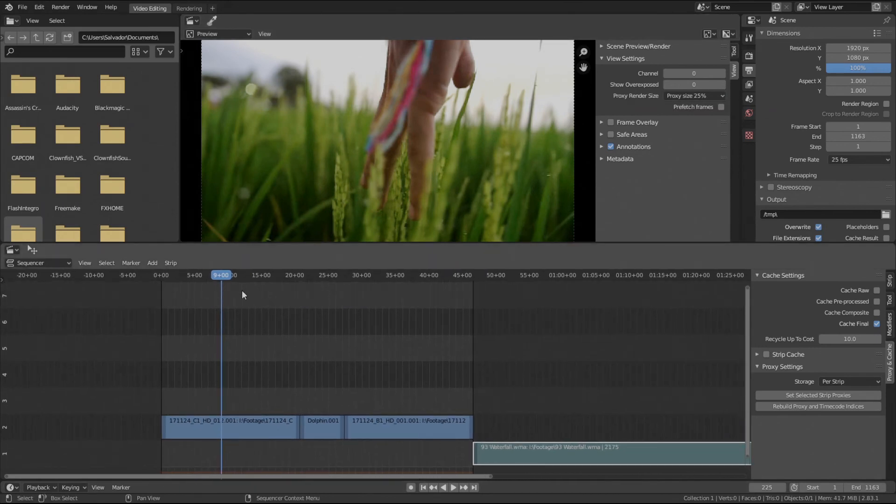
drag(223, 279, 206, 292)
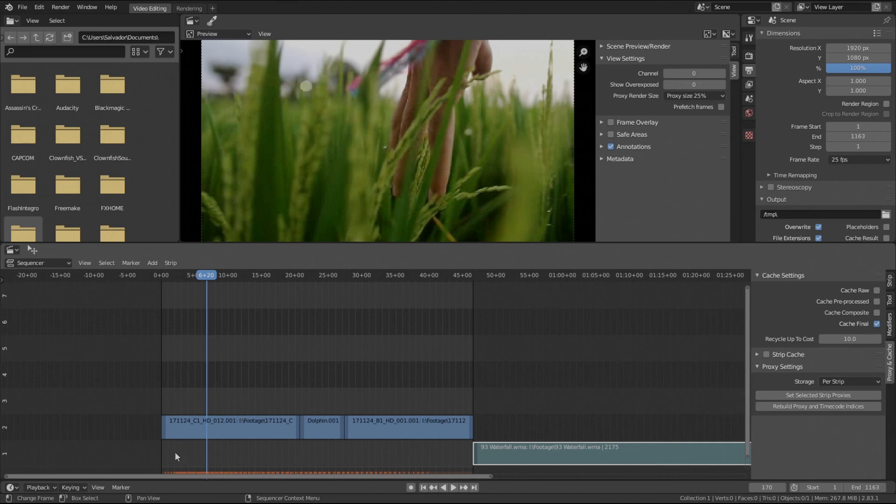
drag(219, 275, 246, 277)
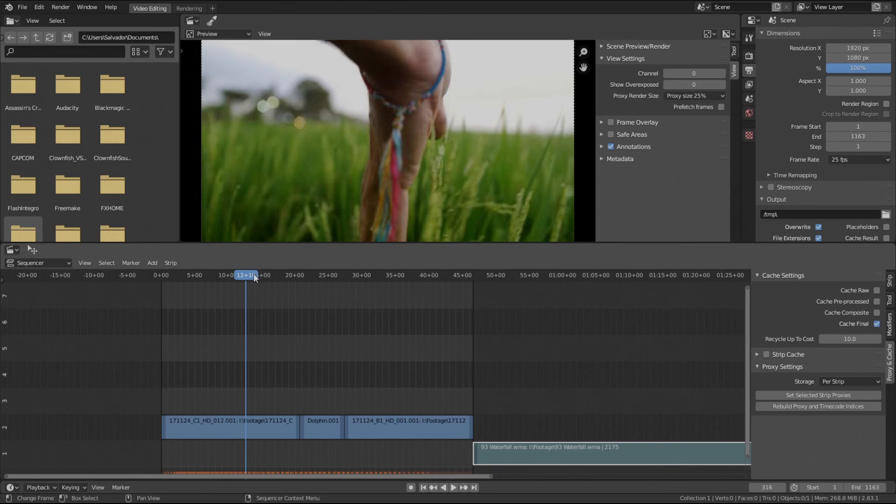
click(271, 275)
key(space)
drag(271, 275, 236, 279)
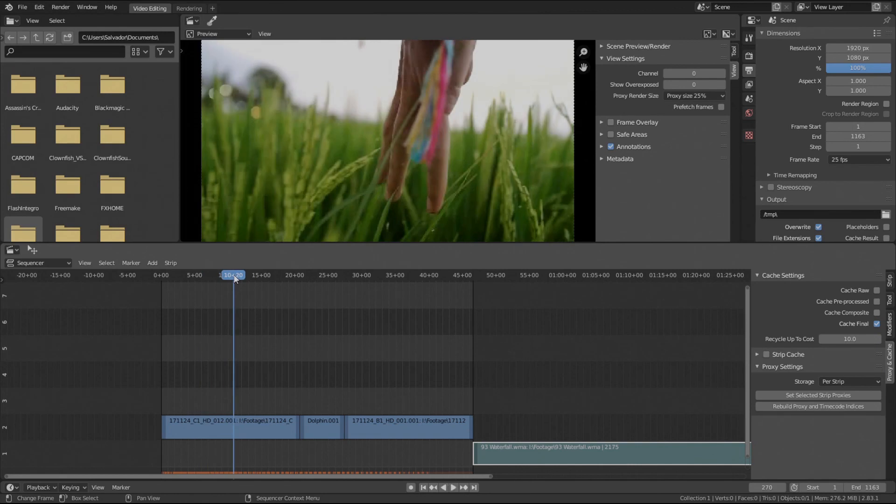
- Move the 171124_C1_HD_012 strip up to channel 5, starting at about 15 seconds
click(223, 423)
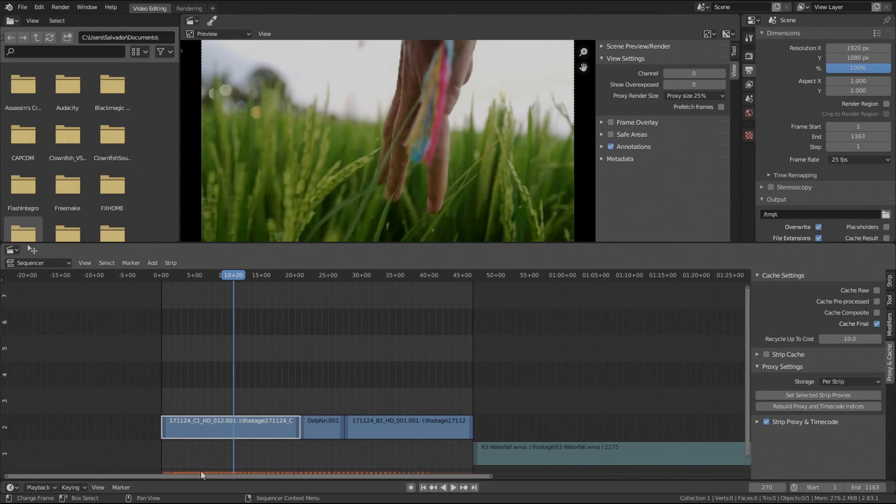
drag(217, 430, 353, 355)
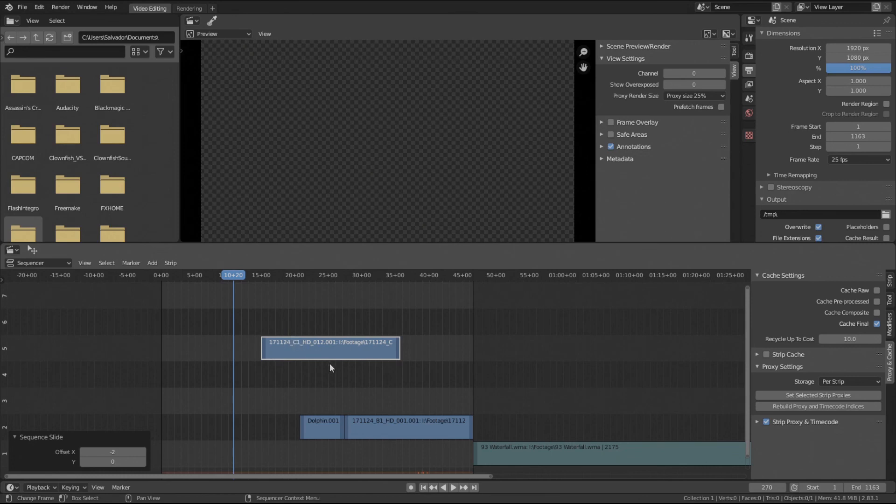
- Move the 171124_C1_HD_012 strip back to channel 2 at the timeline start, directly before the Dolphin strip, and select the clips one by one
key(g)
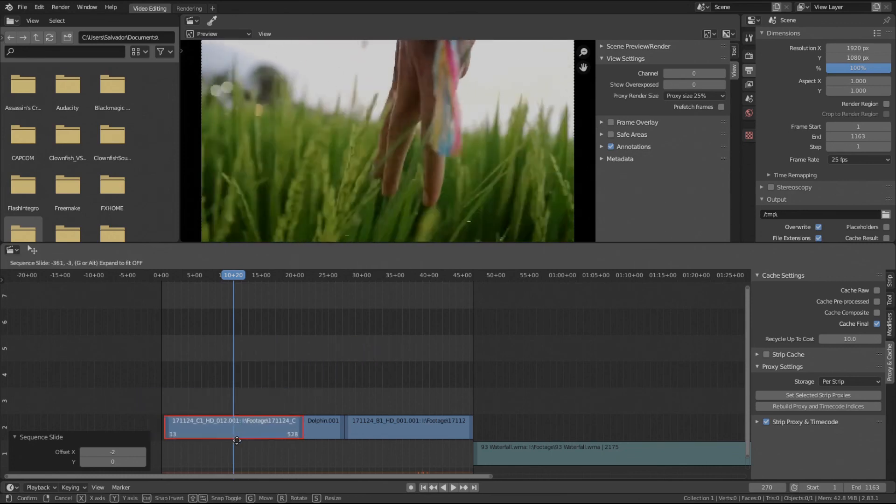
click(238, 444)
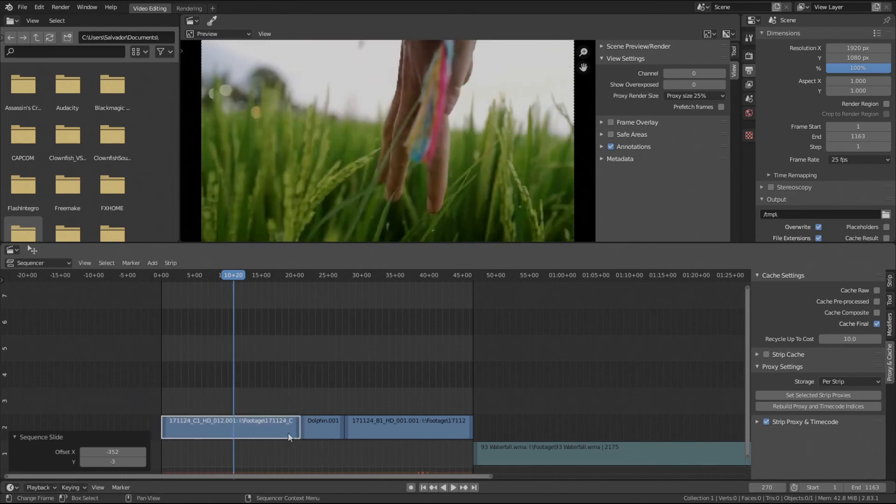
click(278, 424)
click(322, 424)
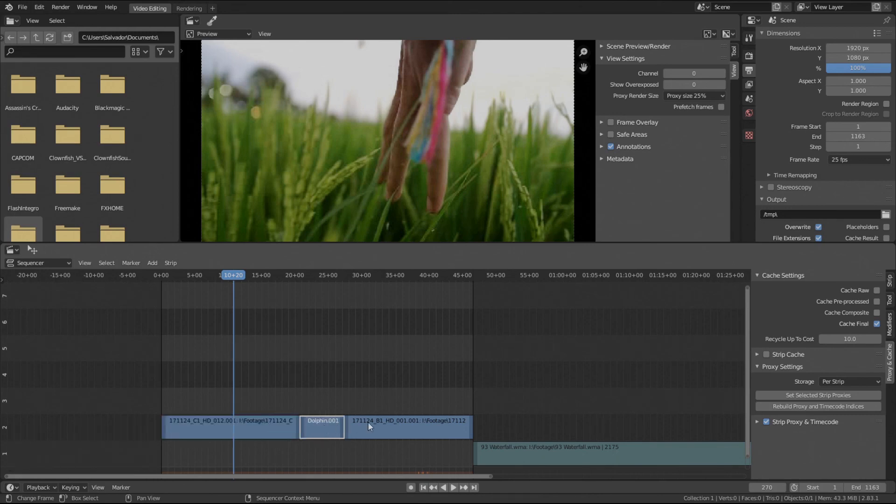
click(391, 424)
- Scrub to about 6 seconds and play the sequence into the 171124_B1_HD_001 strip, cancelling playback past 32 seconds
drag(234, 276, 202, 310)
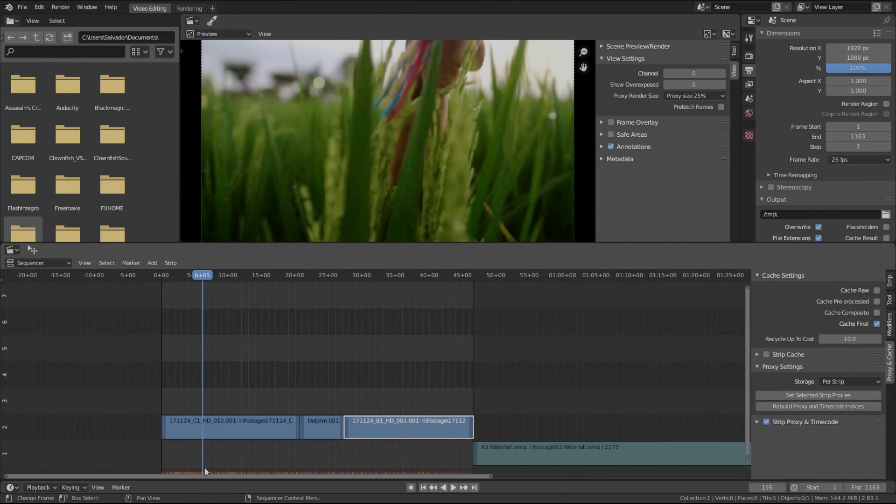
key(space)
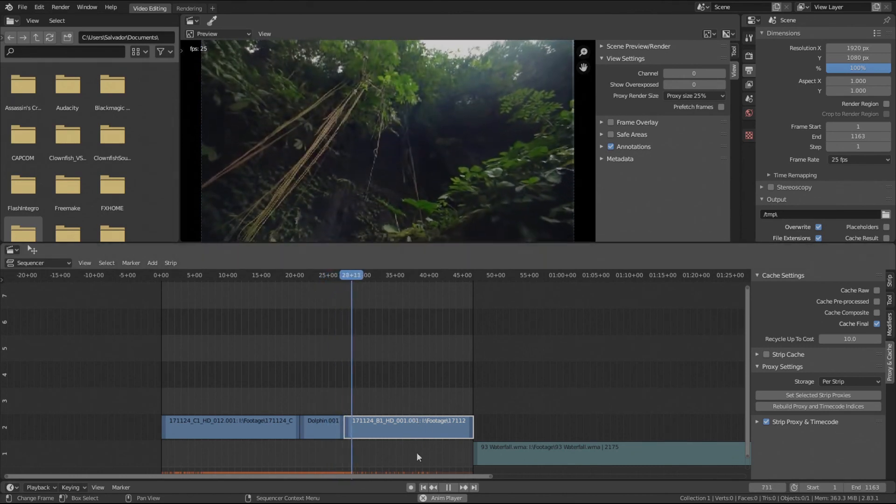
middle_drag(384, 400, 361, 397)
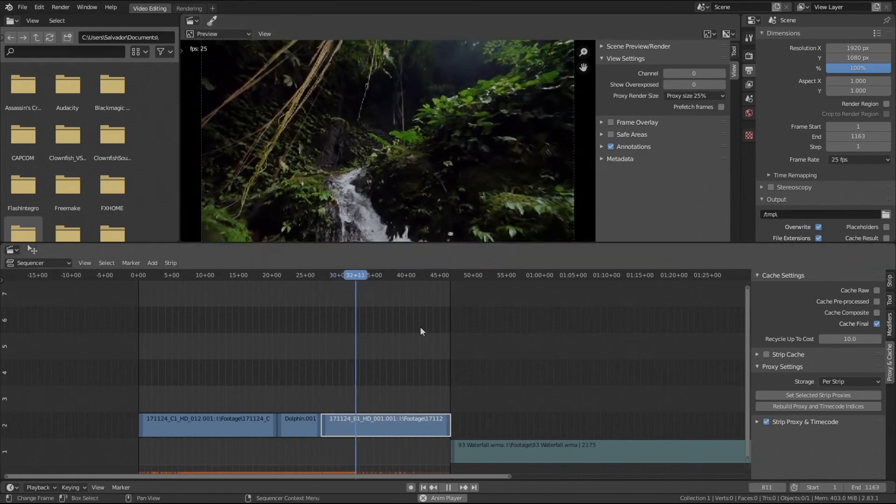
middle_drag(321, 347, 369, 341)
key(Escape)
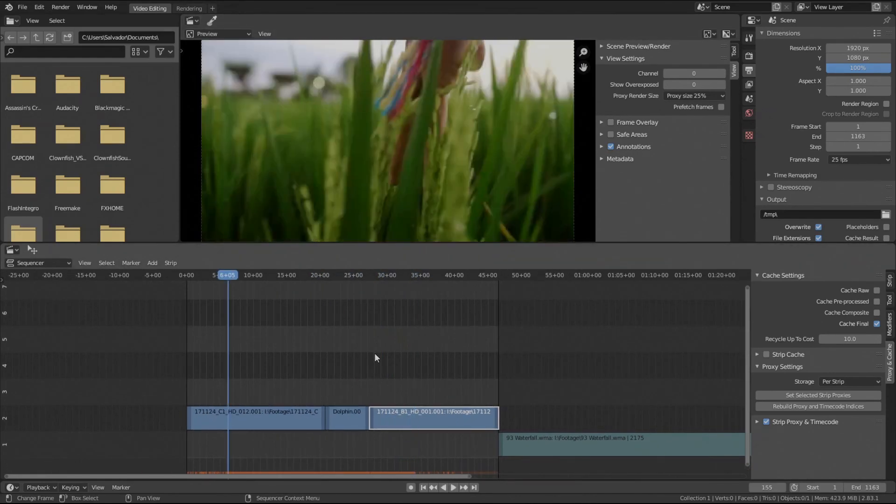
- Jump to the first frame and snap the 93 Waterfall.wma audio strip to the playhead there
key(shift+Left)
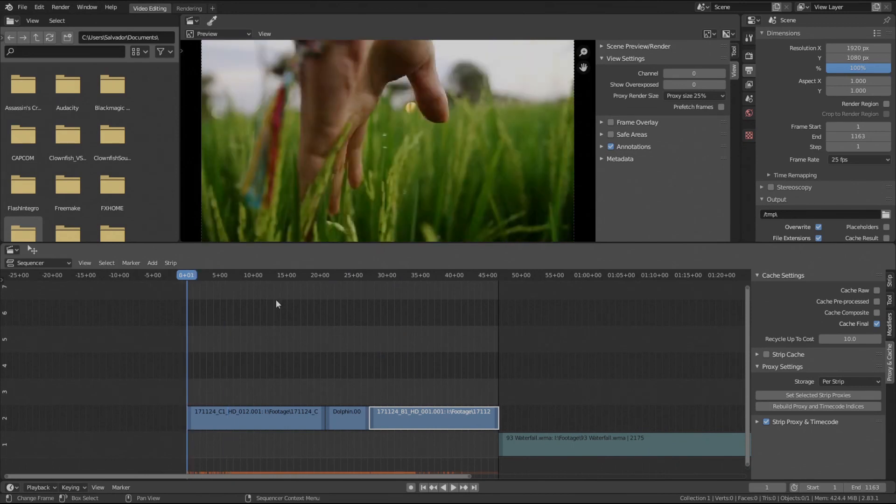
click(554, 438)
middle_drag(553, 438, 474, 434)
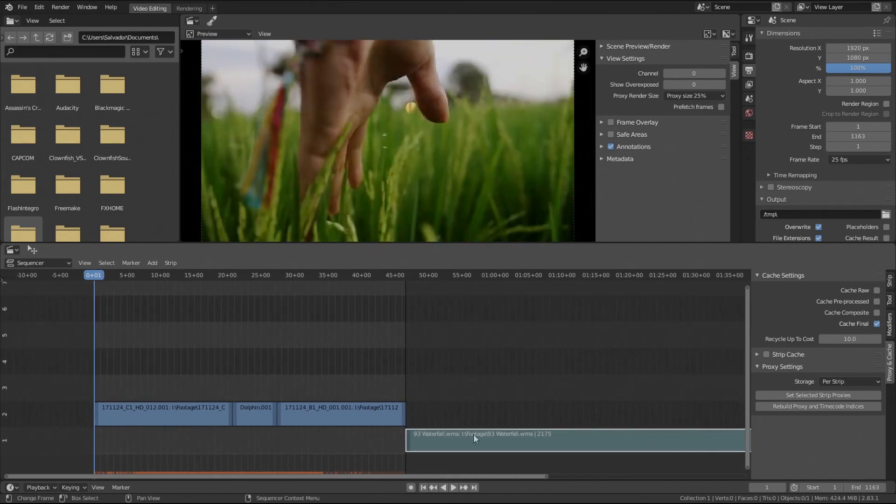
key(shift+s)
ctrl+scroll(440, 426, up, 5)
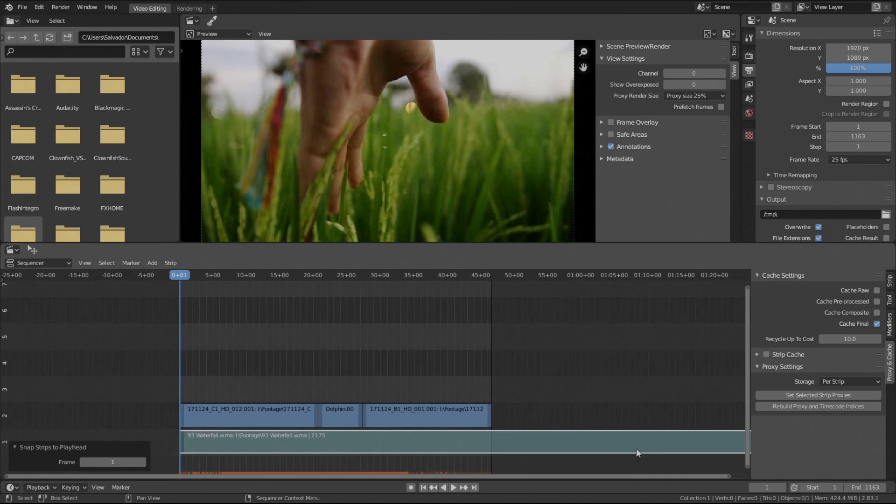
middle_drag(350, 388, 287, 377)
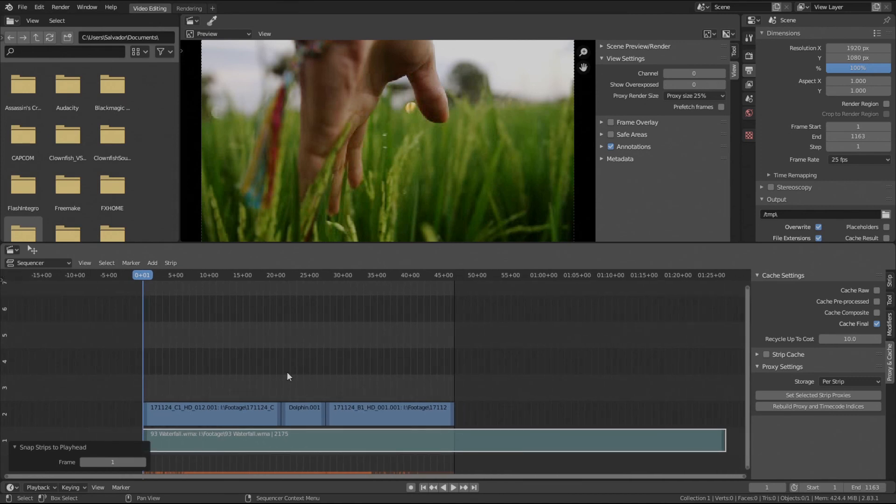
click(170, 264)
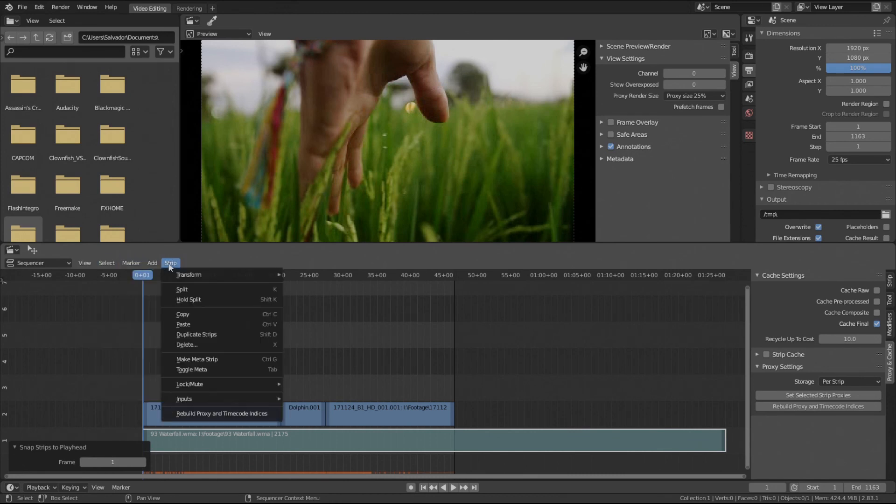
mouse_move(184, 276)
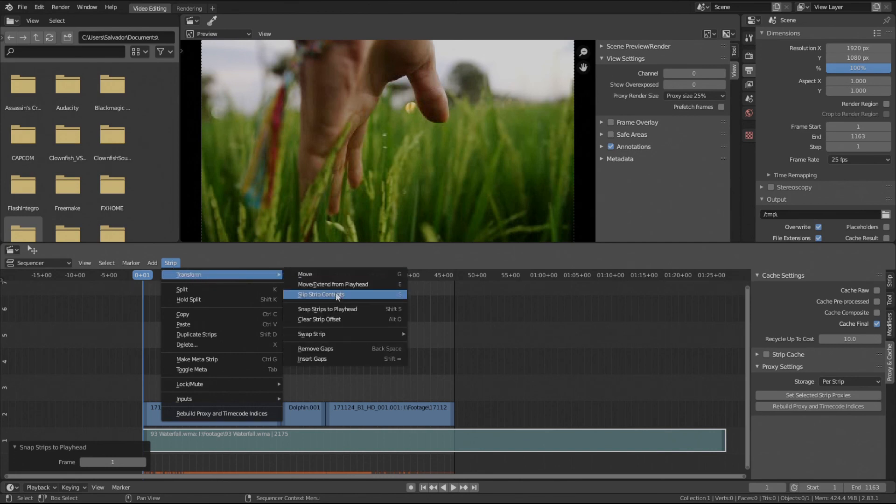
click(376, 309)
- Unmute the 93 Waterfall.wma audio strip in channel 1
scroll(506, 324, down, 2)
click(377, 444)
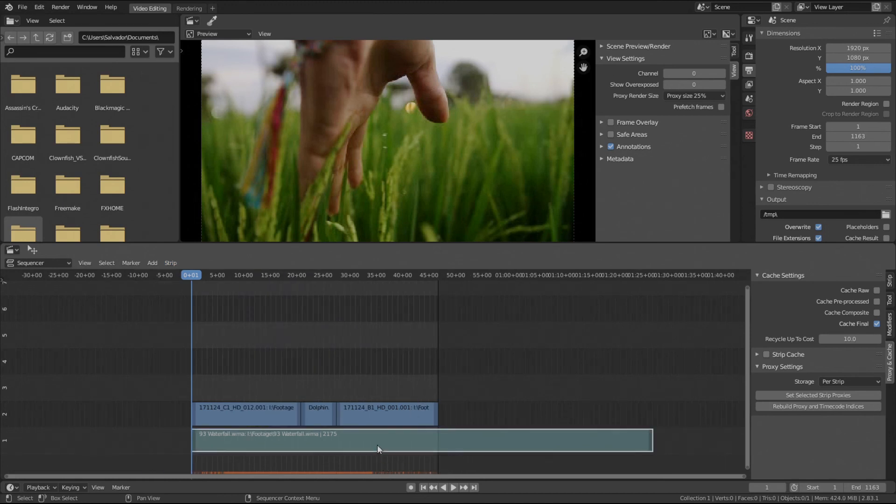
key(alt+h)
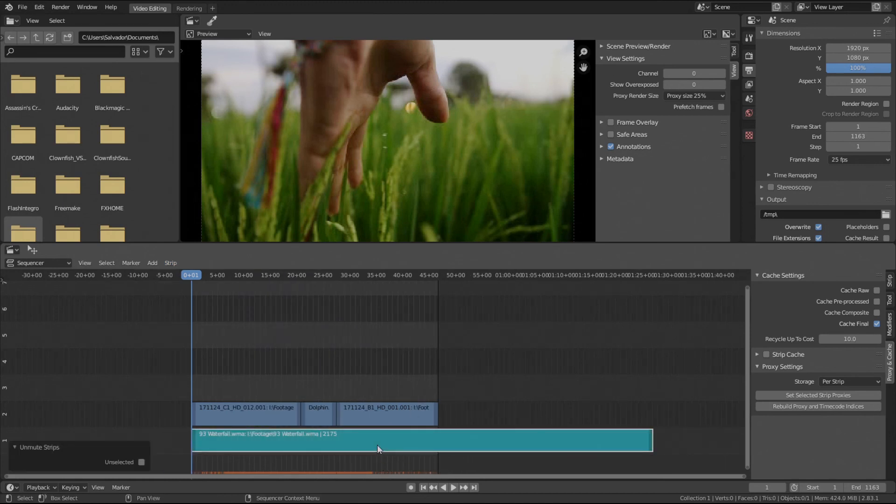
right_click(378, 445)
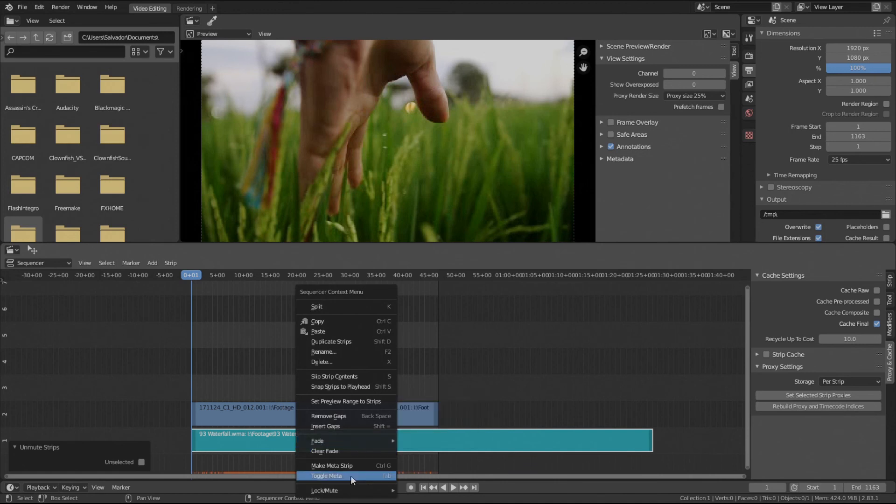
mouse_move(339, 489)
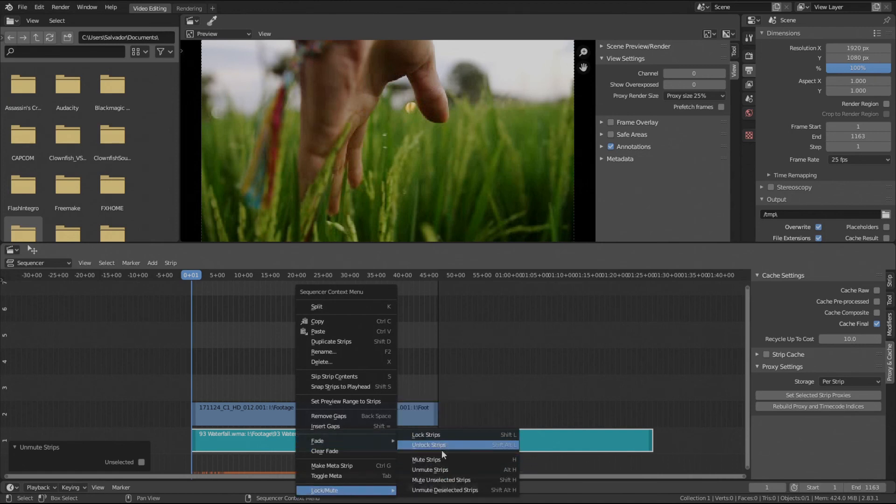
click(459, 469)
ctrl+scroll(232, 344, right, 3)
- Open the strip settings of 93 Waterfall.wma and turn on Display Waveform
click(236, 441)
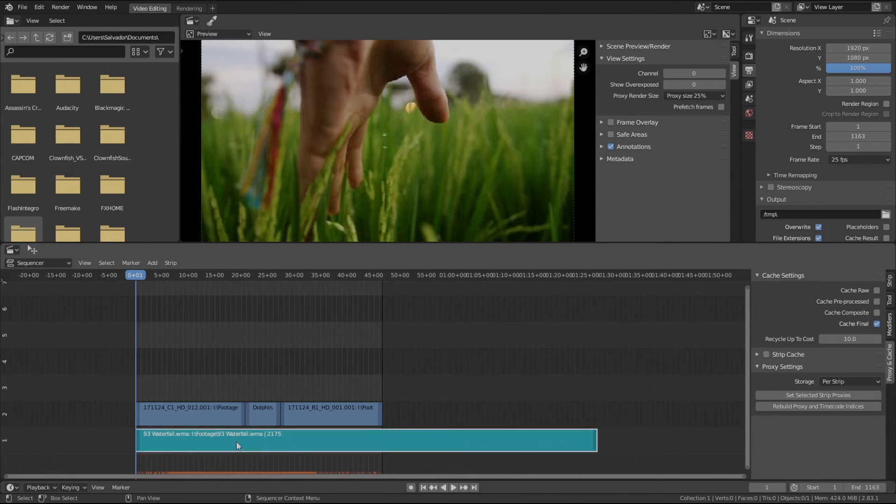
click(890, 282)
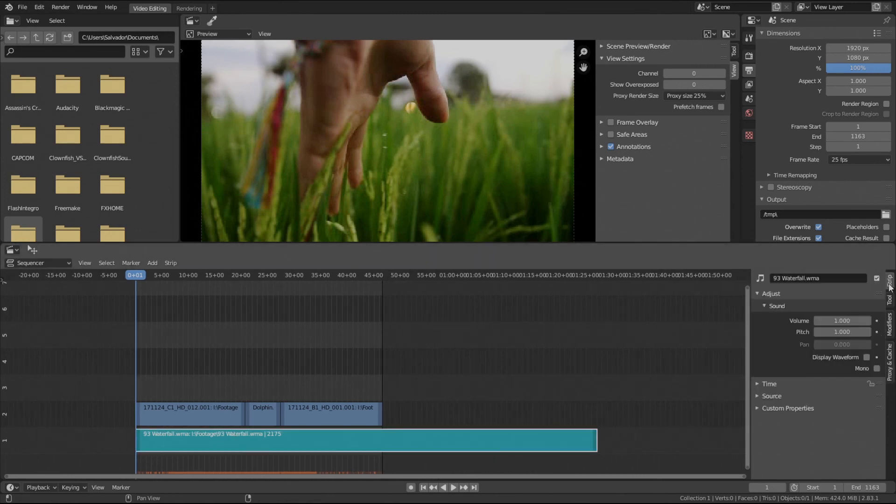
click(867, 357)
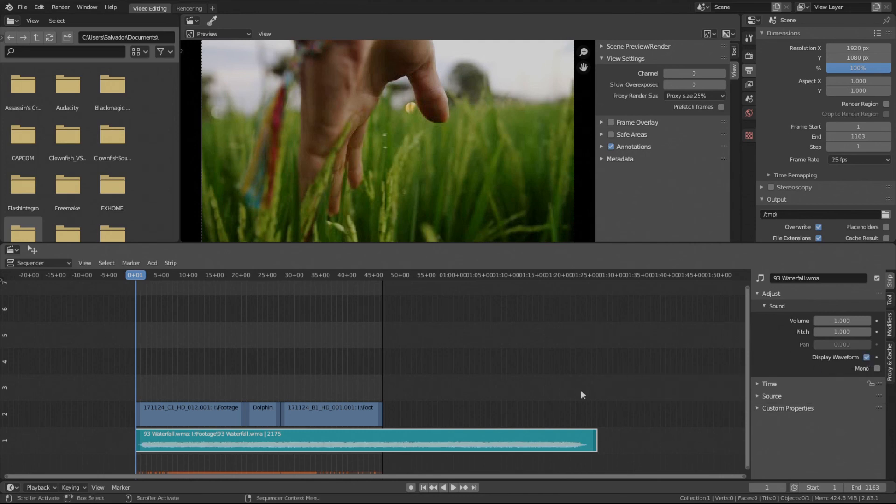
- Play the sequence from the first frame with its audio and mute the 93 Waterfall.wma strip at about 20 seconds during playback
scroll(514, 397, up, 2)
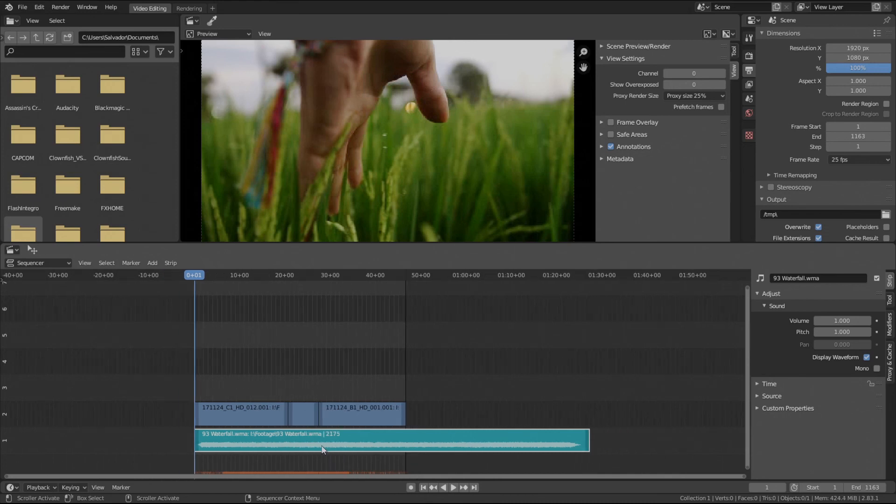
ctrl+middle_drag(347, 377, 370, 273)
scroll(364, 276, up, 5)
middle_drag(267, 325, 345, 339)
scroll(344, 338, up, 2)
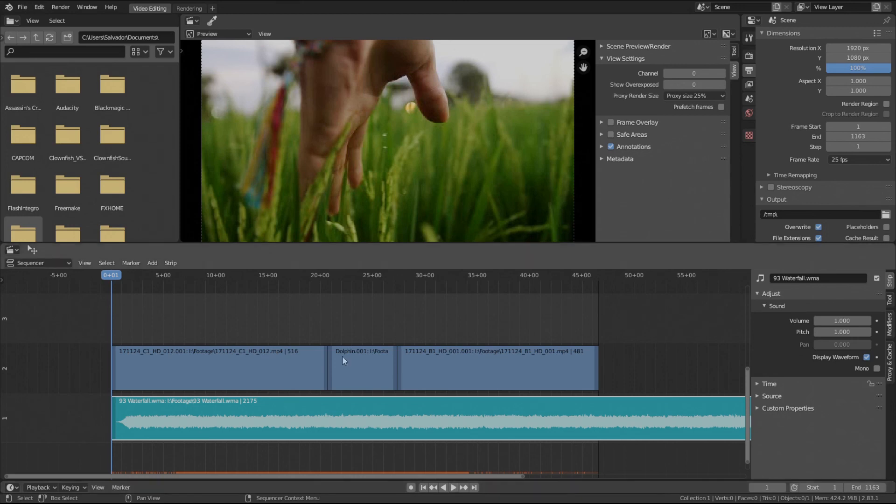
middle_drag(280, 324, 315, 333)
key(space)
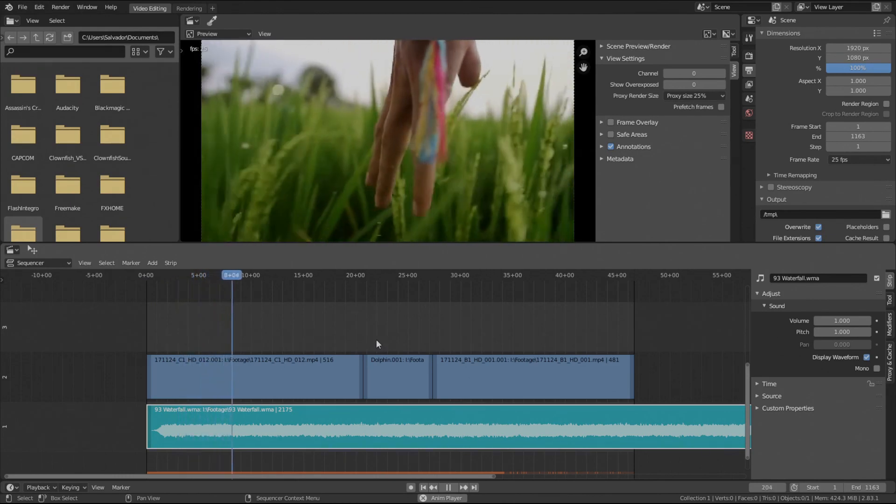
middle_drag(377, 339, 298, 337)
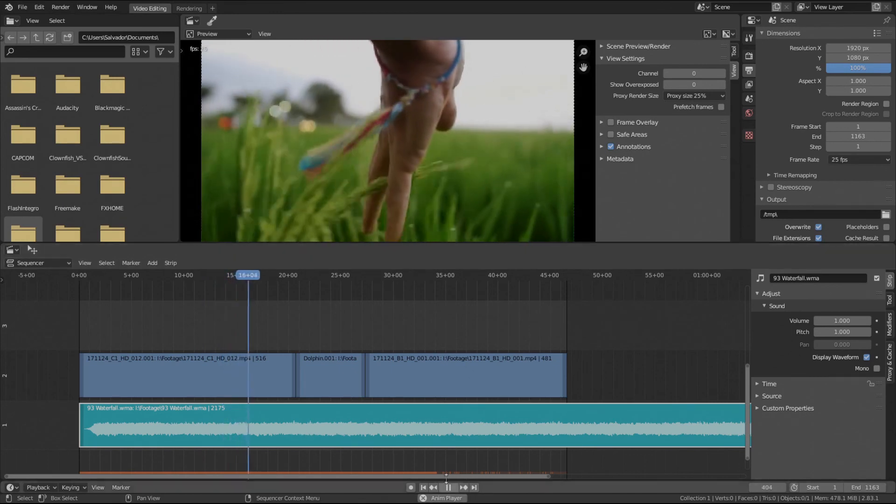
middle_drag(450, 424, 408, 416)
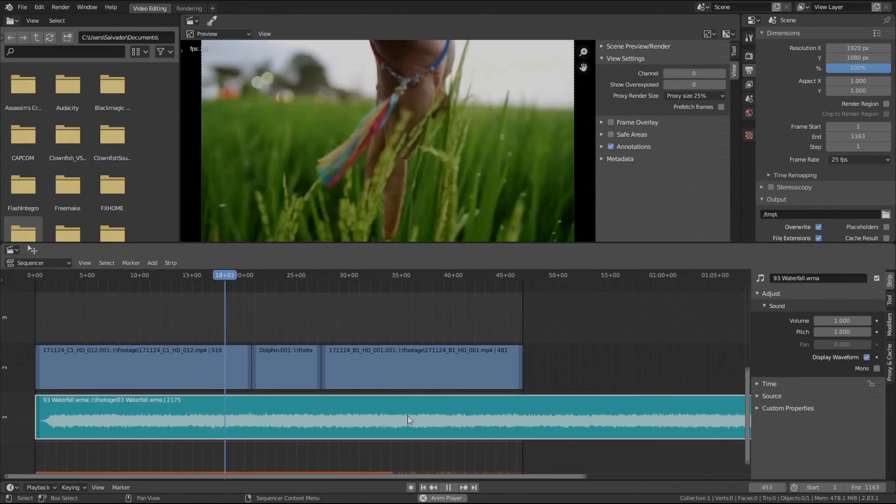
key(h)
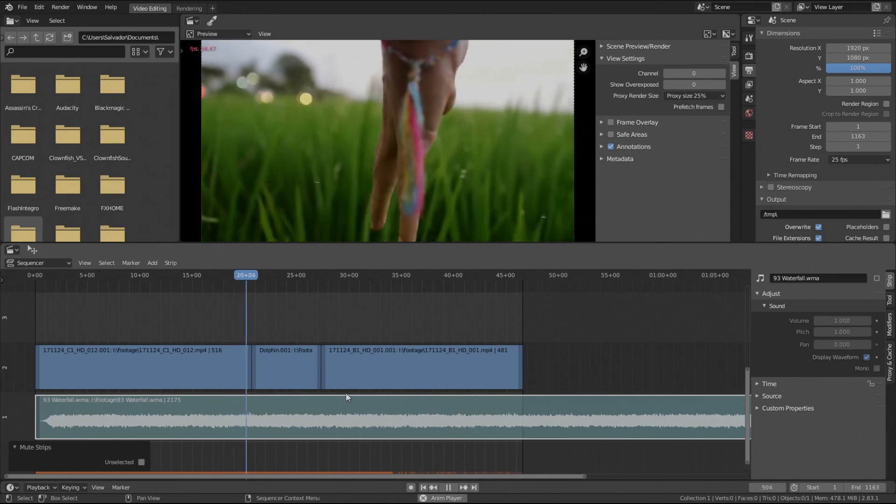